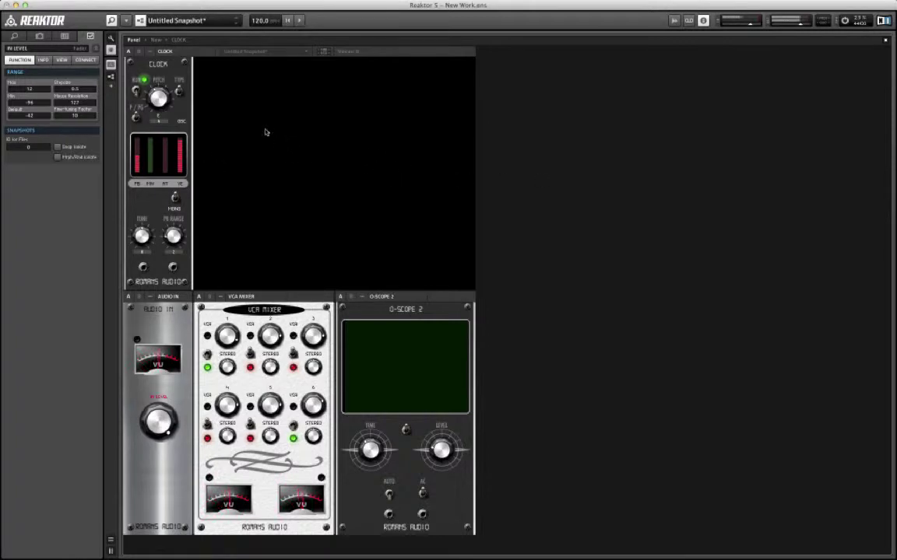
pyautogui.click(171, 52)
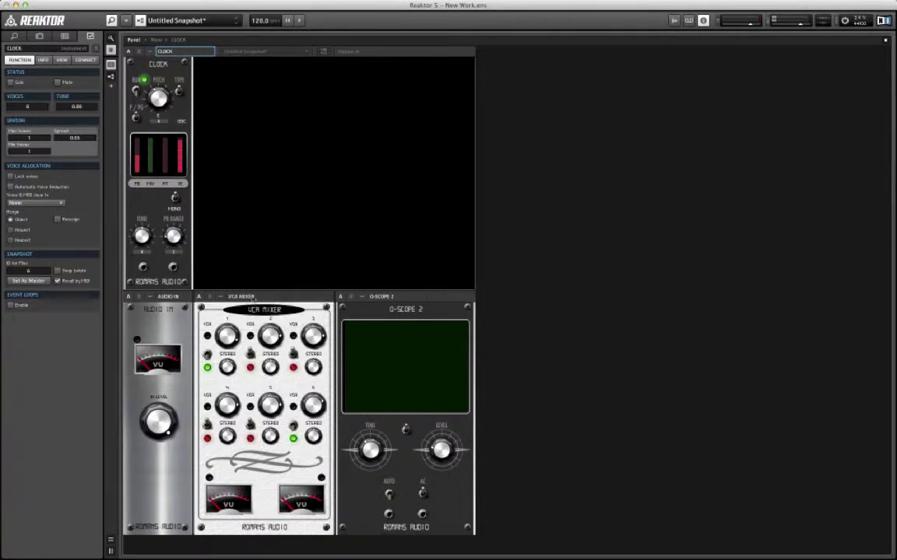
pyautogui.moveTo(265, 299)
pyautogui.click(412, 353)
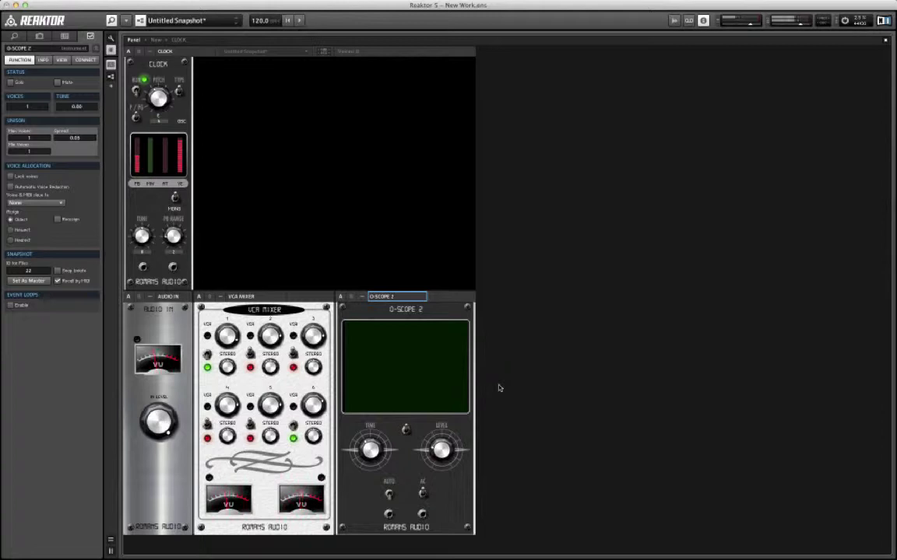
# Step: Insert the LOW FREQUENCY OSCILLATOR instrument from the System 63 Beta 2 modulation collection into the ensemble
pyautogui.rightClick(521, 85)
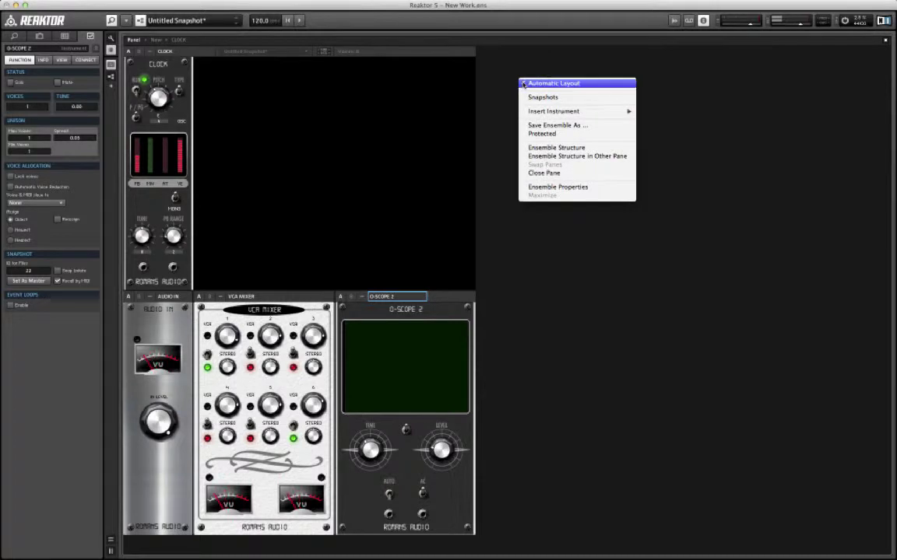
pyautogui.moveTo(551, 113)
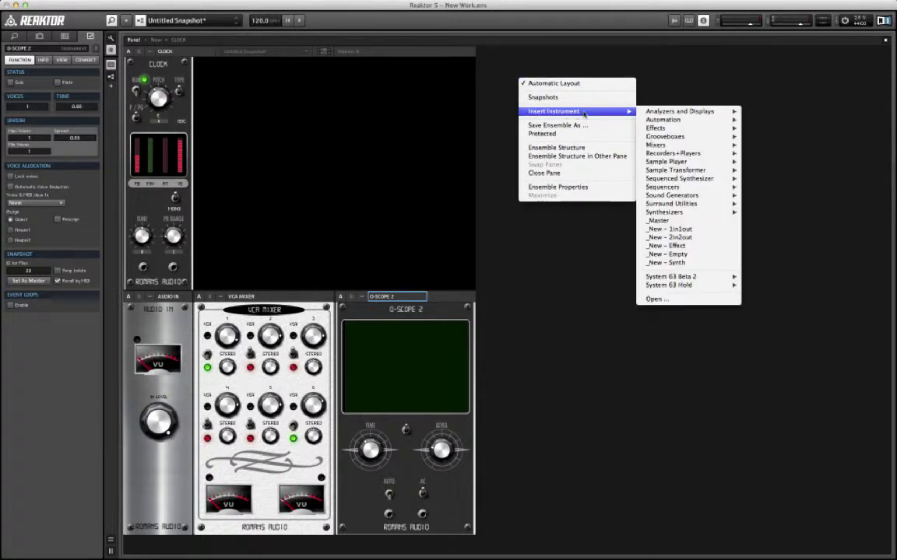
pyautogui.moveTo(699, 279)
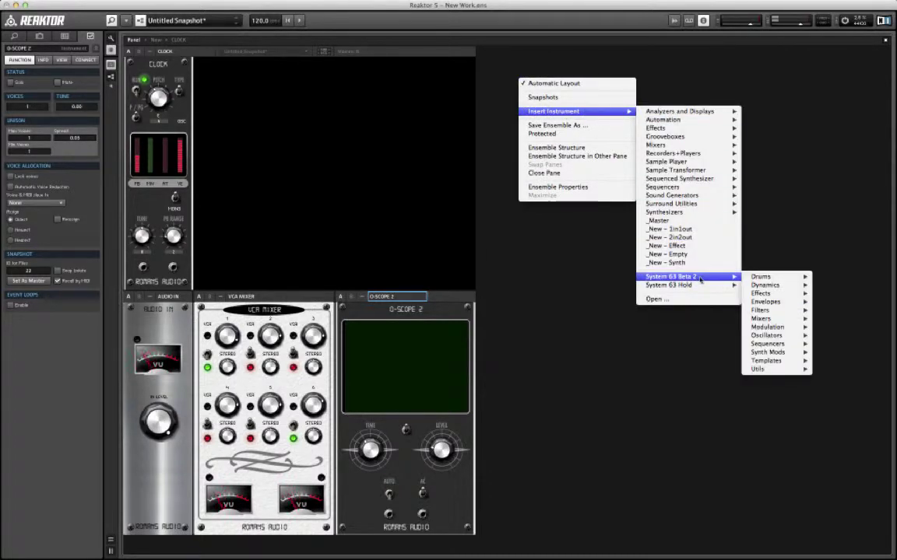
pyautogui.moveTo(777, 343)
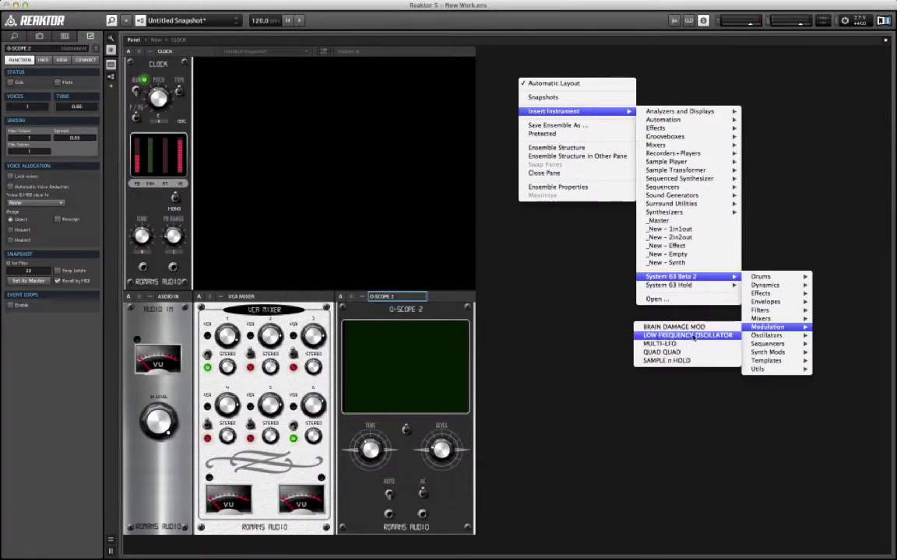
pyautogui.click(694, 337)
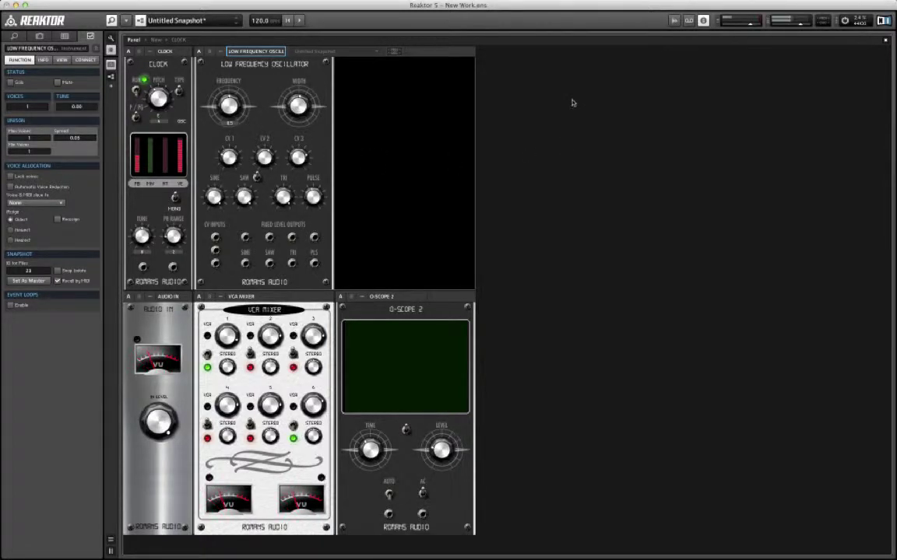
# Step: Insert the MODEL D OSCILLATORS instrument from the System 63 Beta 2 oscillators collection
pyautogui.rightClick(572, 99)
pyautogui.moveTo(631, 127)
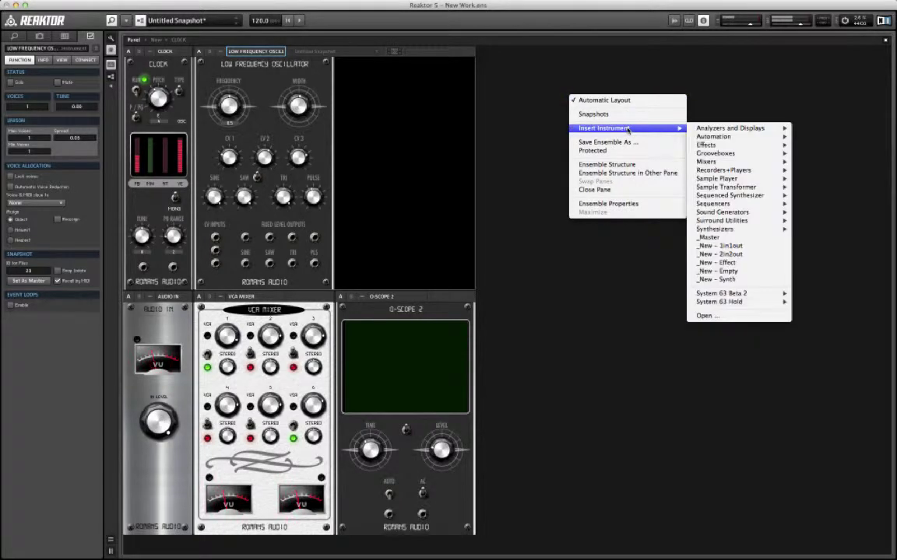
pyautogui.moveTo(713, 230)
pyautogui.moveTo(721, 293)
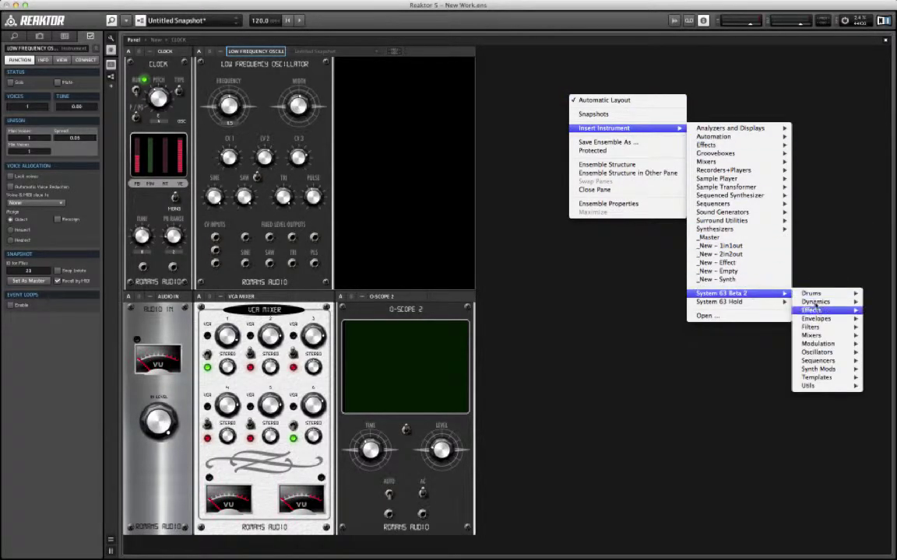
pyautogui.moveTo(816, 353)
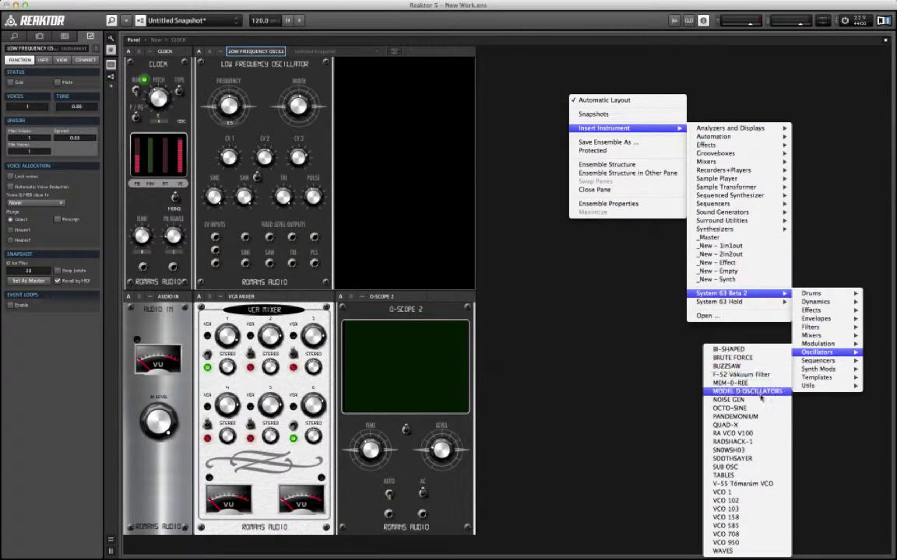
pyautogui.click(767, 393)
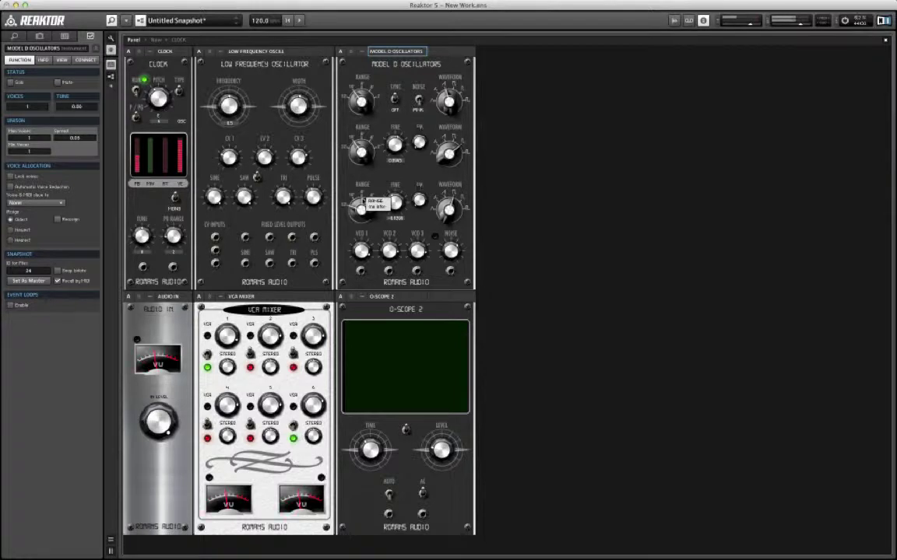
# Step: Insert the ADS ENVELOPE instrument from the System 63 Beta 2 envelopes and toggle its Decay to Release switch
pyautogui.rightClick(597, 107)
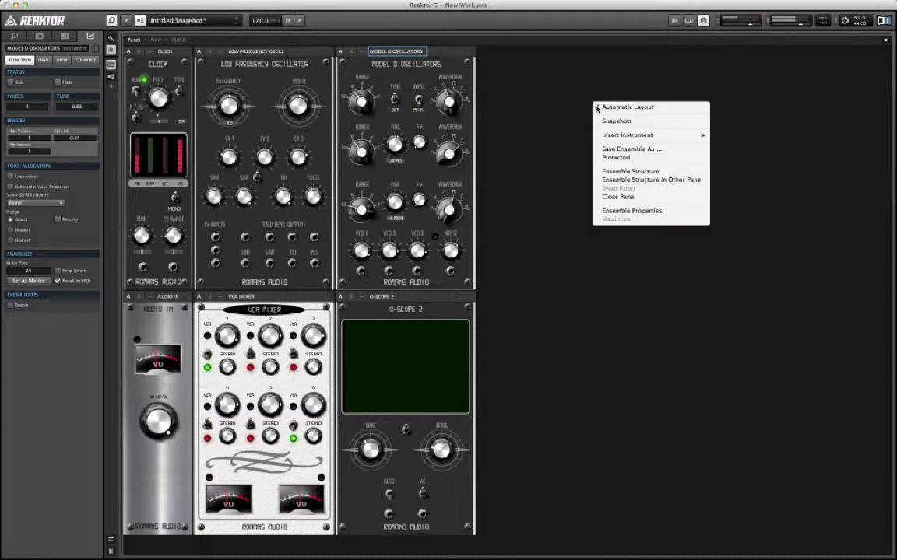
pyautogui.moveTo(617, 136)
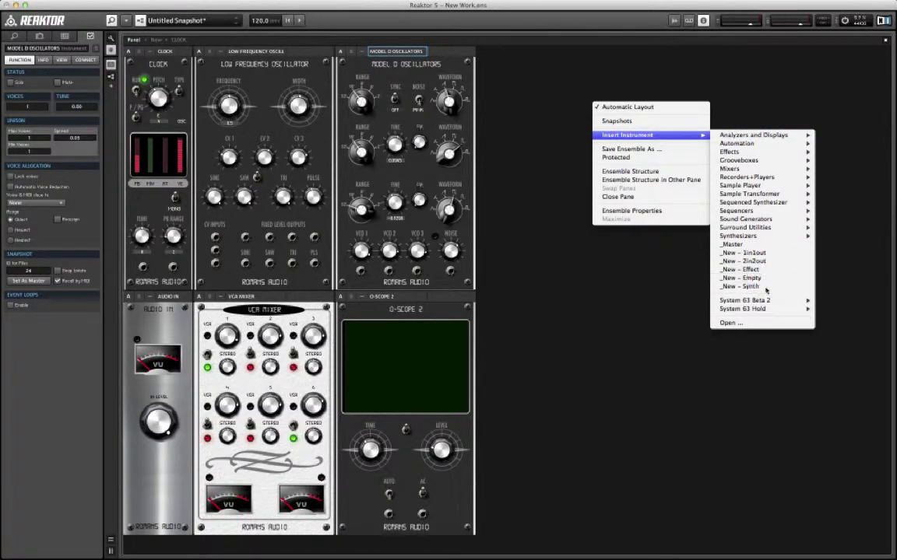
pyautogui.moveTo(767, 300)
pyautogui.moveTo(841, 325)
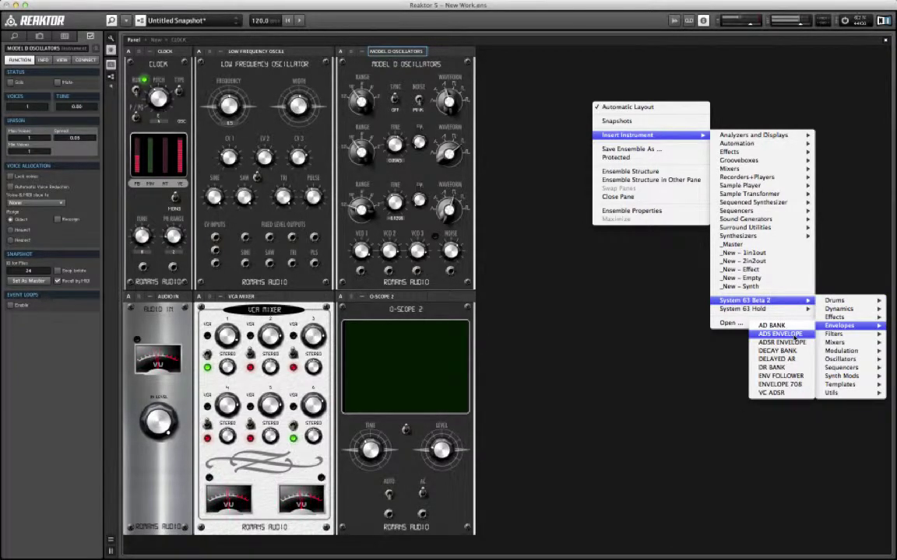
pyautogui.click(793, 338)
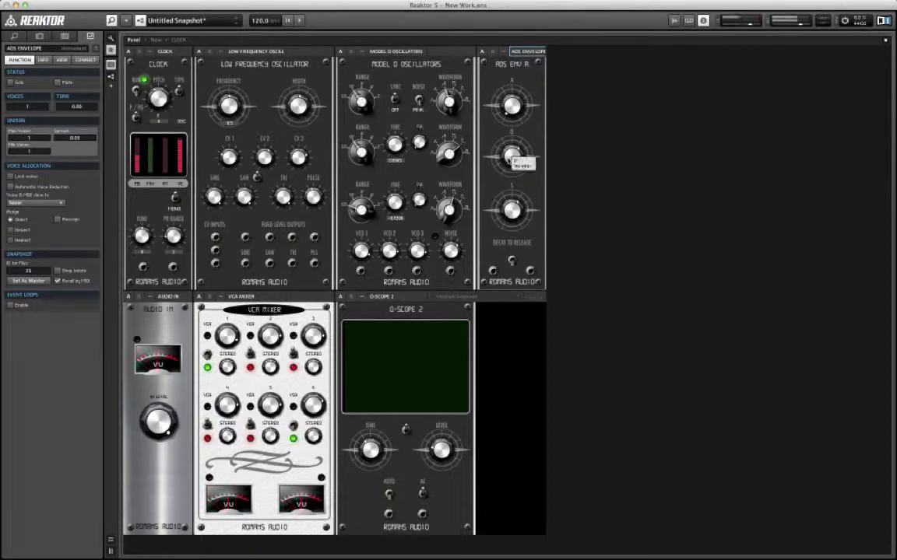
pyautogui.click(511, 259)
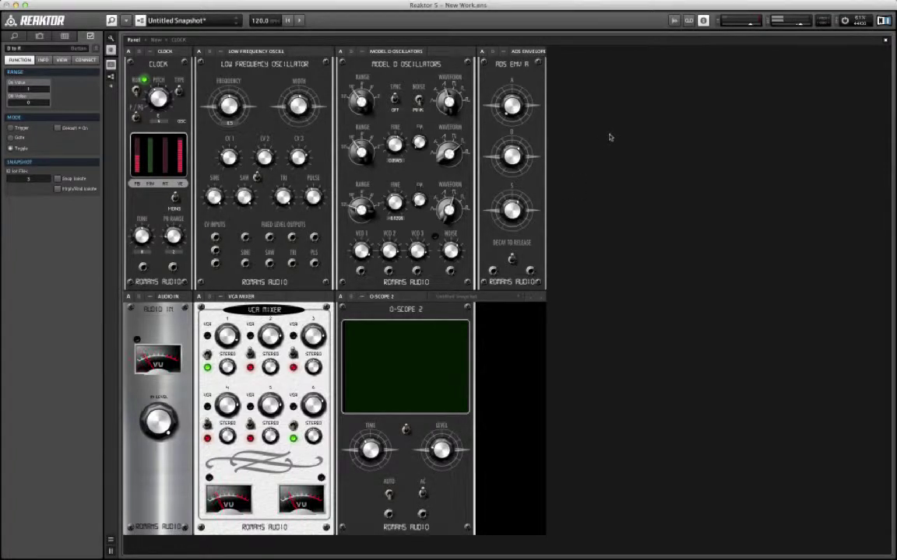
# Step: Insert the 24db LP LADDER FILTER instrument from the System 63 Beta 2 filters collection
pyautogui.rightClick(637, 85)
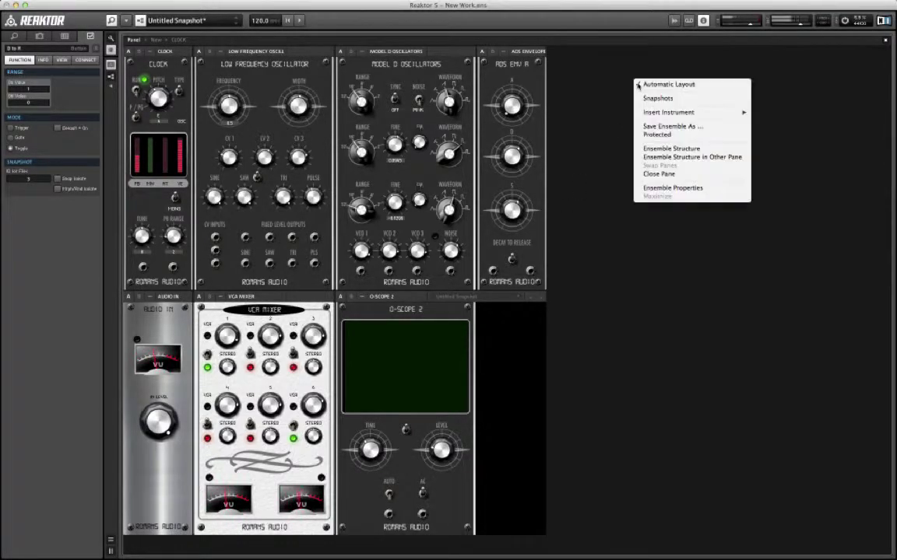
pyautogui.moveTo(671, 115)
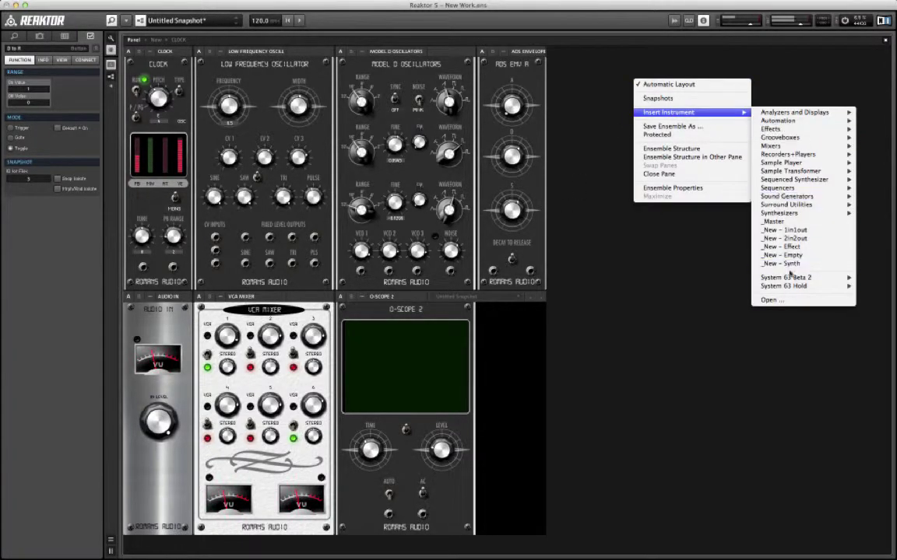
pyautogui.moveTo(782, 277)
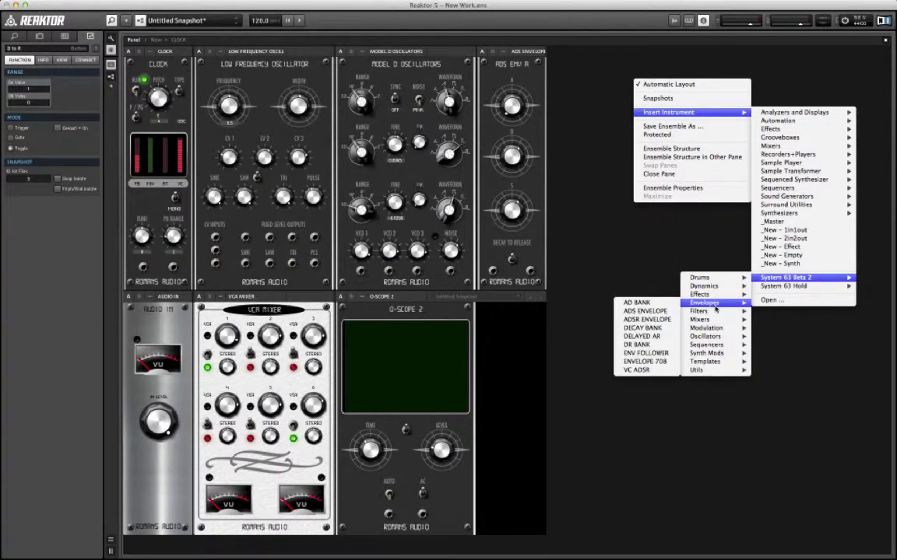
pyautogui.moveTo(712, 311)
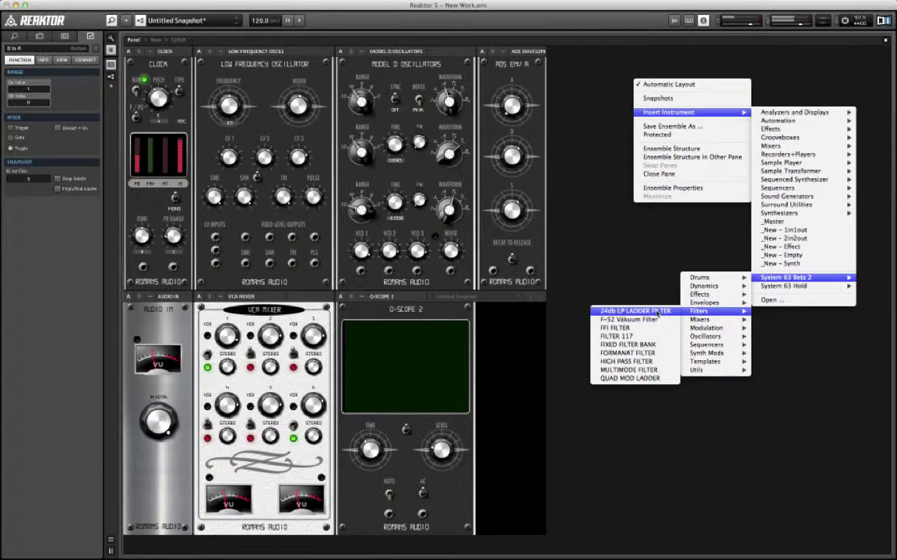
pyautogui.click(658, 311)
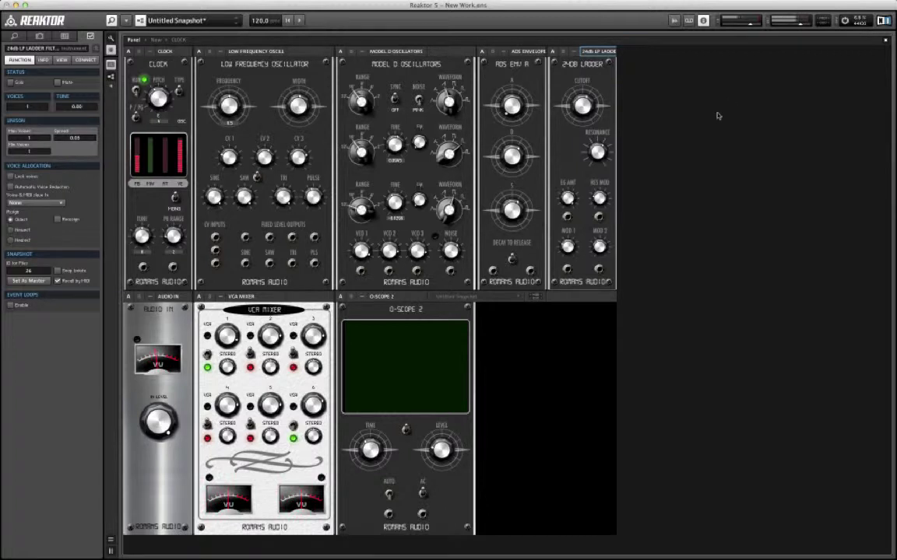
# Step: In the ensemble structure, separate the ladder filter and ADS envelope, and place the LFO below the clock with its RST input wired from the clock
pyautogui.press('Tab')
pyautogui.moveTo(764, 444); pyautogui.dragTo(310, 136)
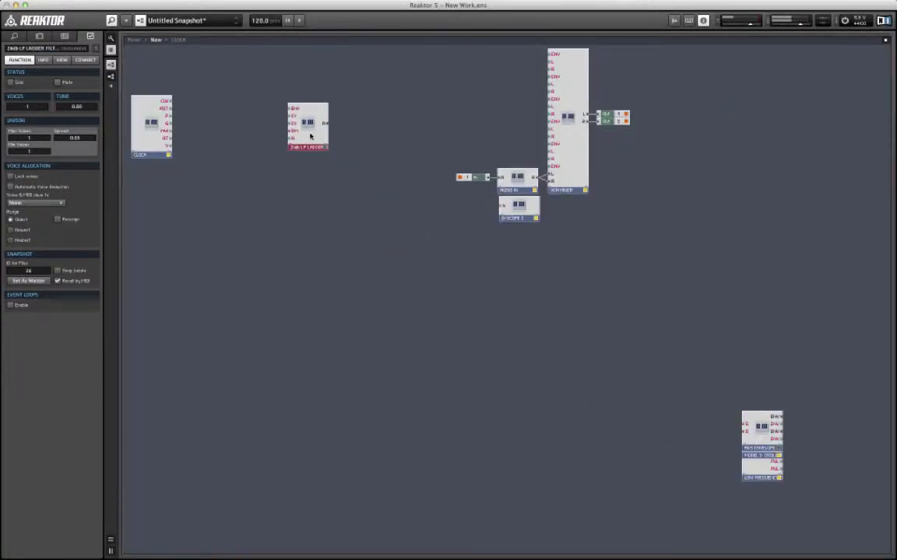
pyautogui.moveTo(755, 431); pyautogui.dragTo(486, 378)
pyautogui.moveTo(435, 365); pyautogui.dragTo(353, 306)
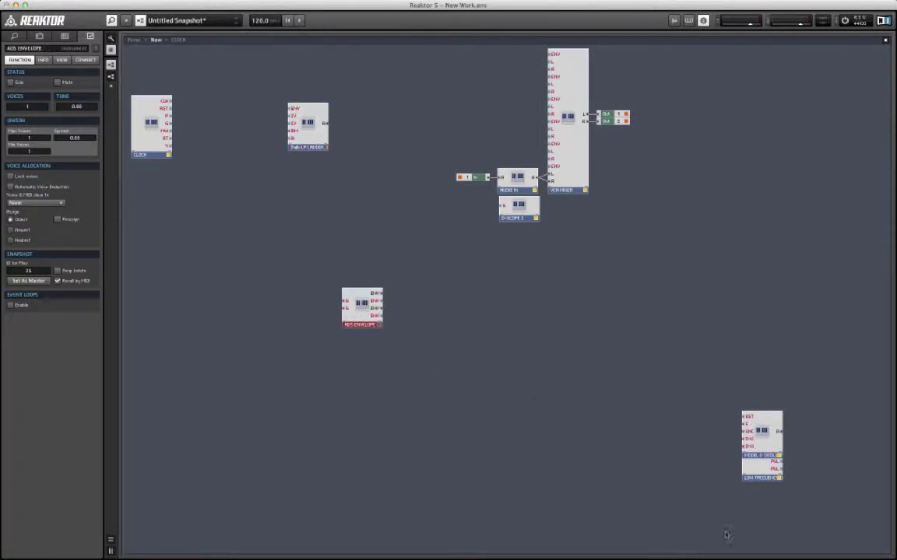
pyautogui.moveTo(761, 471); pyautogui.dragTo(138, 219)
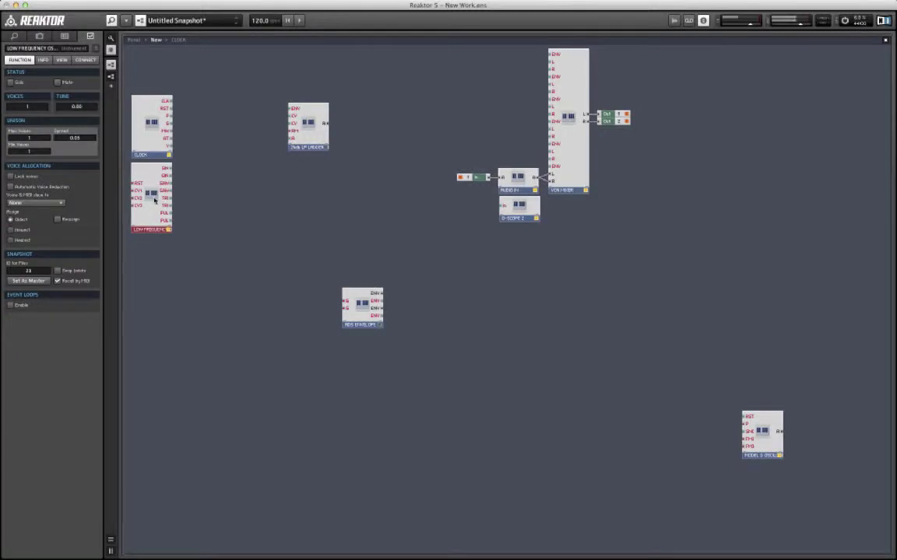
pyautogui.moveTo(169, 108); pyautogui.dragTo(135, 183)
# Step: Arrange the Model D oscillators between the clock and the ladder filter, with the ADS envelope directly beneath the oscillators
pyautogui.moveTo(770, 444); pyautogui.dragTo(336, 132)
pyautogui.moveTo(260, 141); pyautogui.dragTo(278, 140)
pyautogui.moveTo(355, 314); pyautogui.dragTo(264, 190)
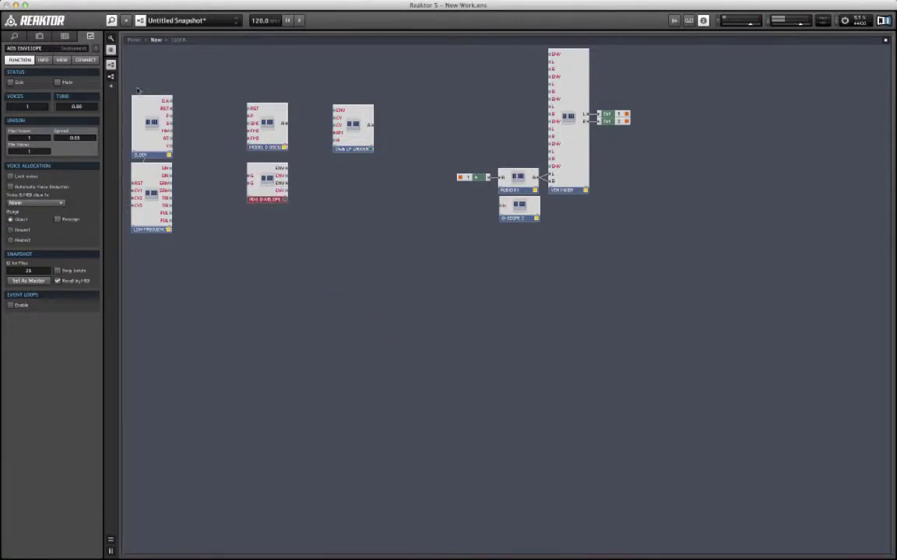
# Step: Wire the clock's RST and P outputs to the matching Model D oscillator inputs, and its G output to the ADS envelope's first G input
pyautogui.moveTo(171, 116); pyautogui.dragTo(249, 116)
pyautogui.moveTo(168, 109); pyautogui.dragTo(249, 109)
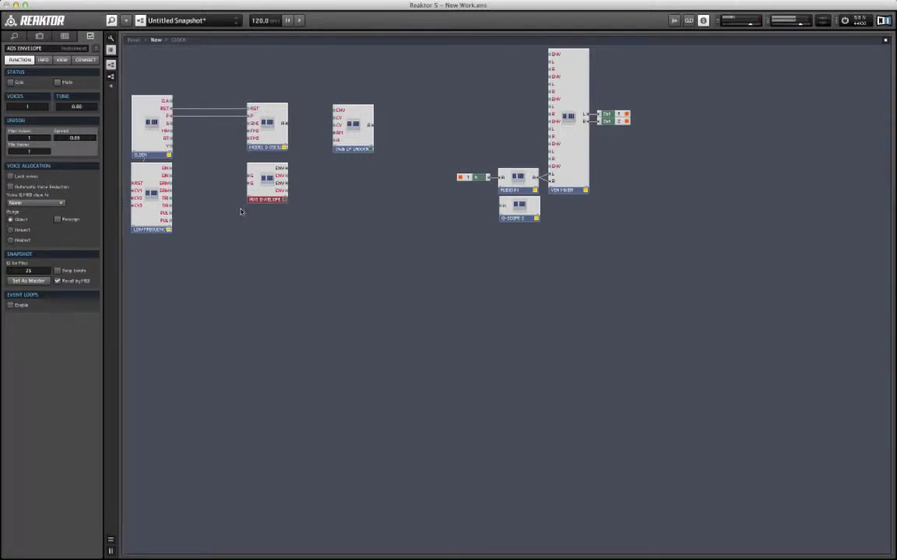
pyautogui.click(195, 116)
pyautogui.moveTo(170, 123); pyautogui.dragTo(249, 176)
# Step: Feed the ladder filter's ENV input from the ADS envelope, its audio input from the Model D oscillators, and its first CV input from the LFO's sine output
pyautogui.moveTo(284, 176); pyautogui.dragTo(336, 110)
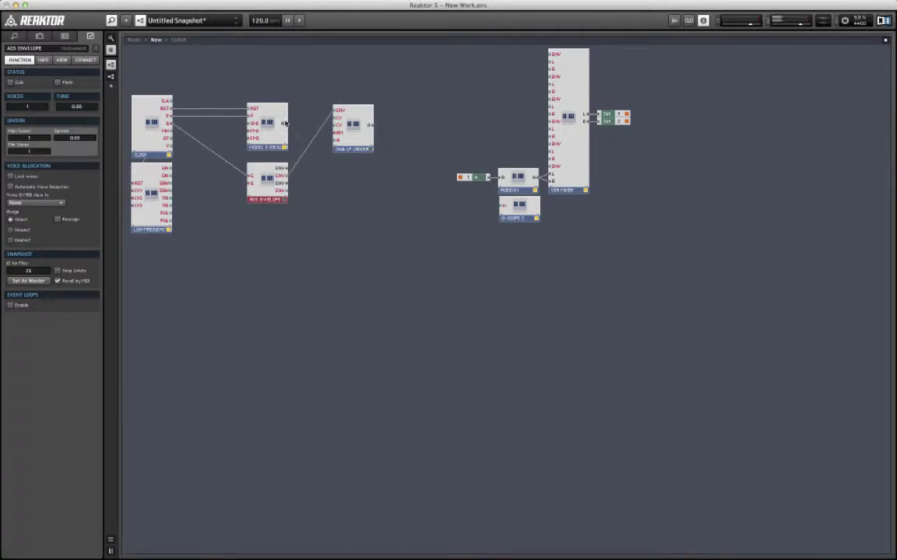
pyautogui.moveTo(284, 123); pyautogui.dragTo(333, 141)
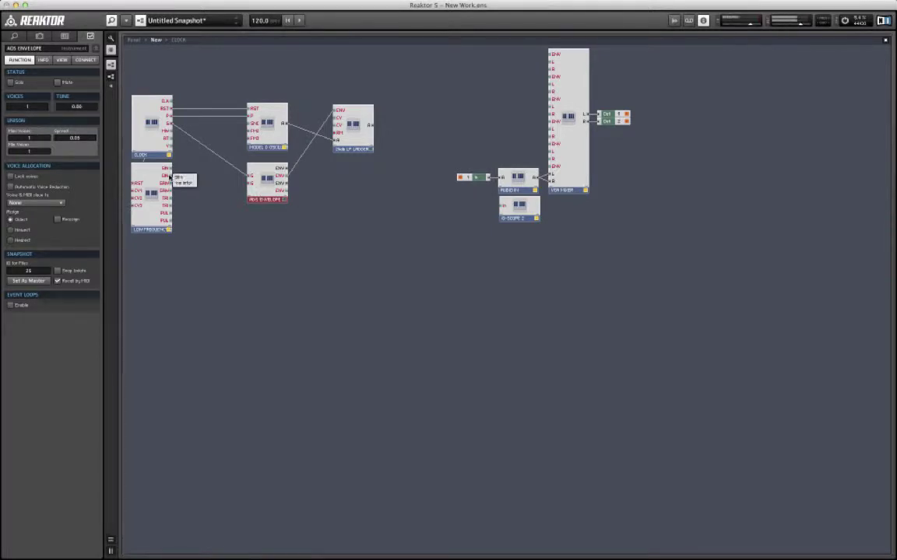
pyautogui.moveTo(170, 177); pyautogui.dragTo(335, 119)
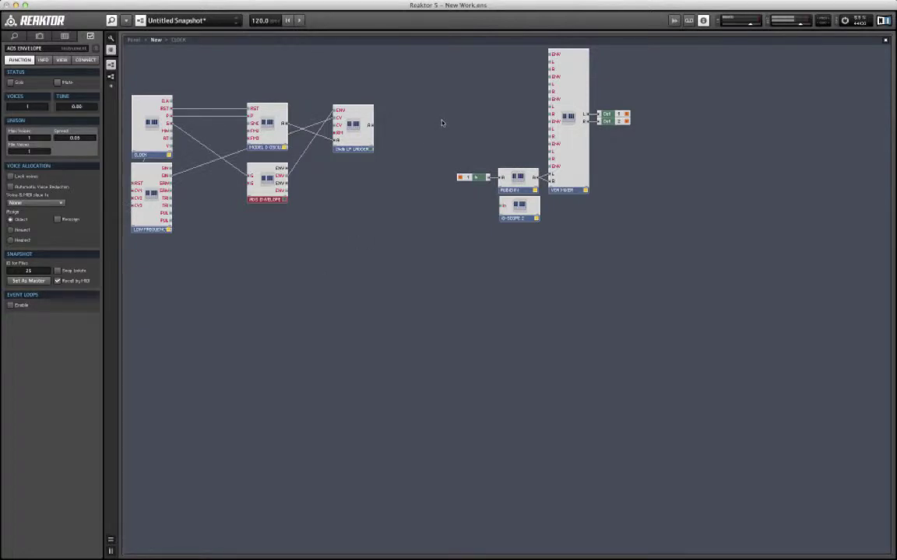
# Step: Connect the envelope to the VCA mixer's first ENV input and the ladder filter to that channel's L and R inputs, and return to the panel
pyautogui.moveTo(286, 176); pyautogui.dragTo(550, 54)
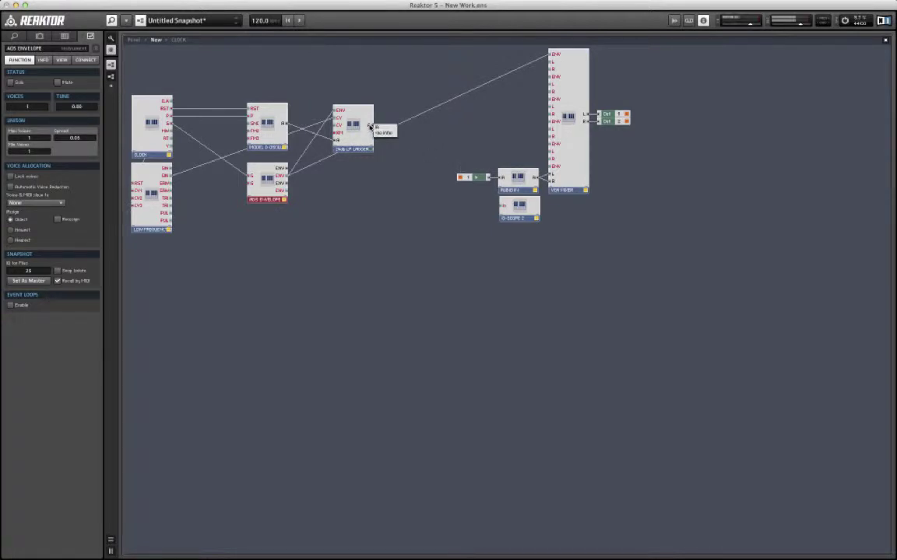
pyautogui.moveTo(370, 127); pyautogui.dragTo(549, 72)
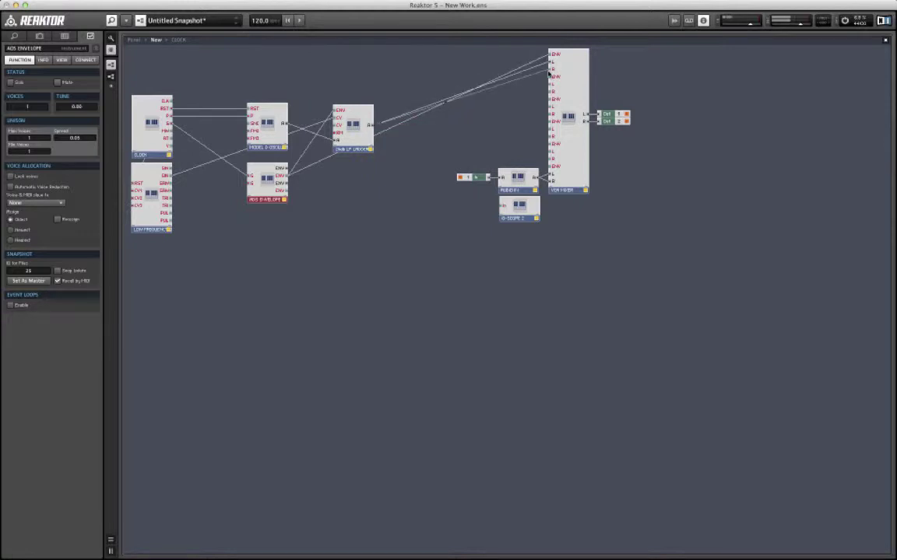
pyautogui.doubleClick(355, 239)
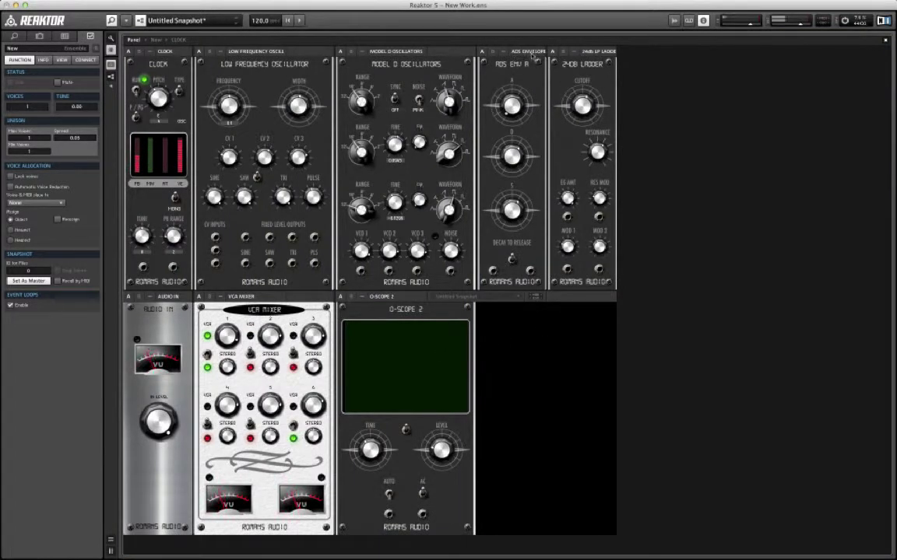
# Step: Examine the A and B panel views of the ADS envelope, ladder filter and Model D oscillators
pyautogui.click(530, 53)
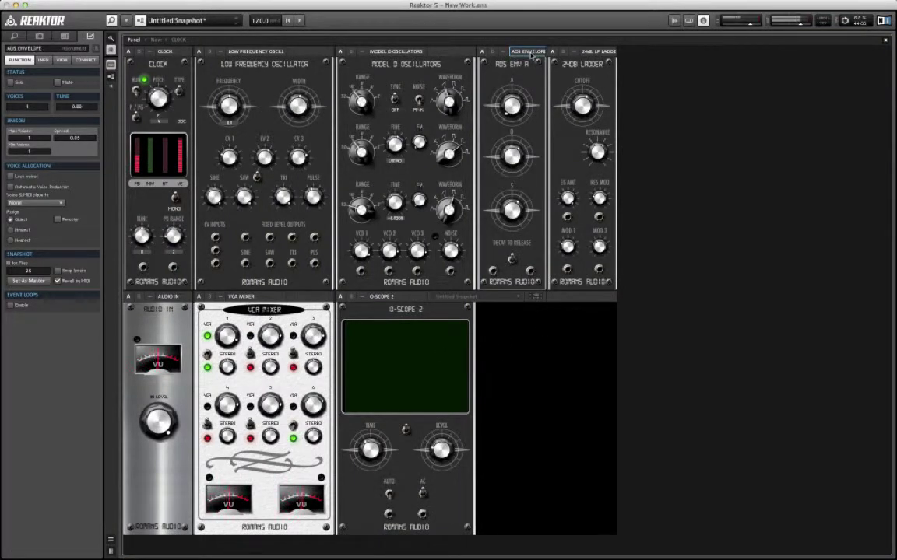
pyautogui.click(492, 52)
pyautogui.click(564, 52)
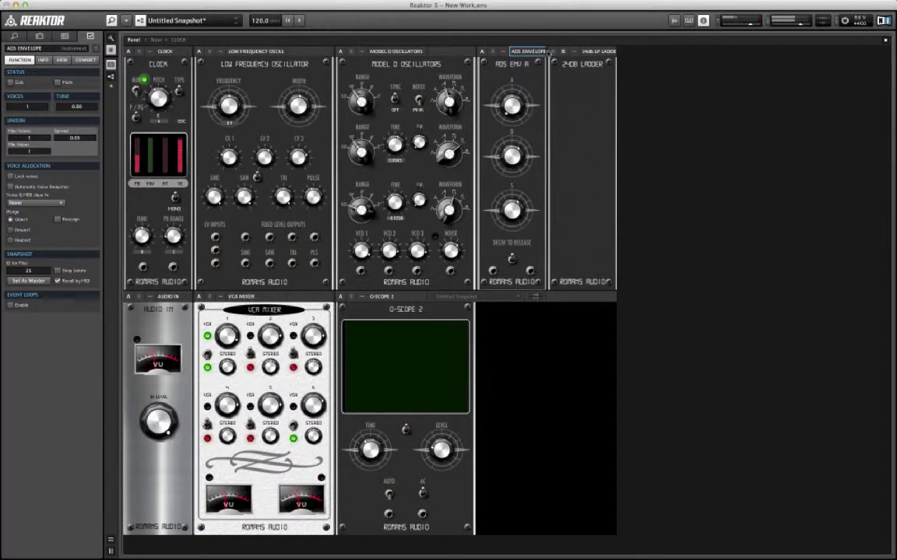
pyautogui.click(553, 52)
pyautogui.click(343, 53)
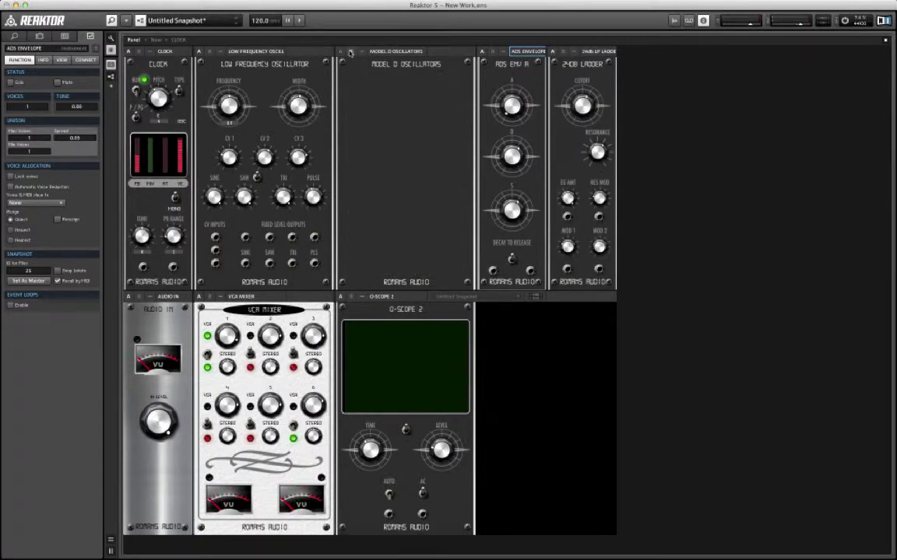
# Step: Examine the low frequency oscillator's and Model D oscillators' B panel views, returning both modules to view A
pyautogui.click(343, 53)
pyautogui.click(199, 52)
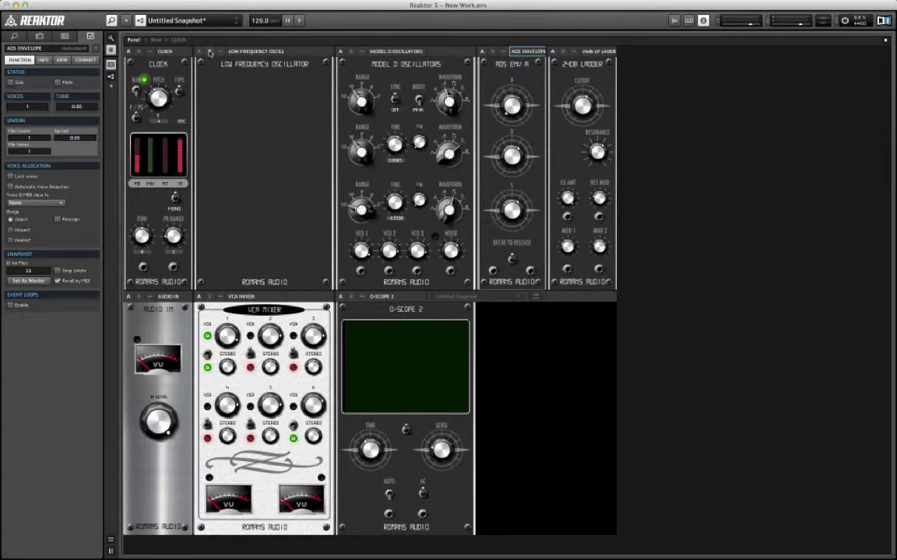
pyautogui.click(199, 52)
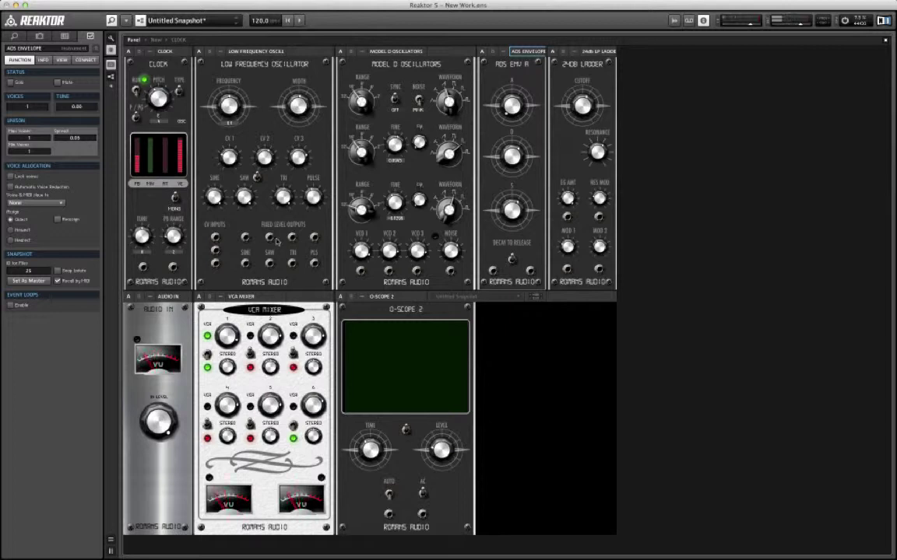
pyautogui.click(350, 53)
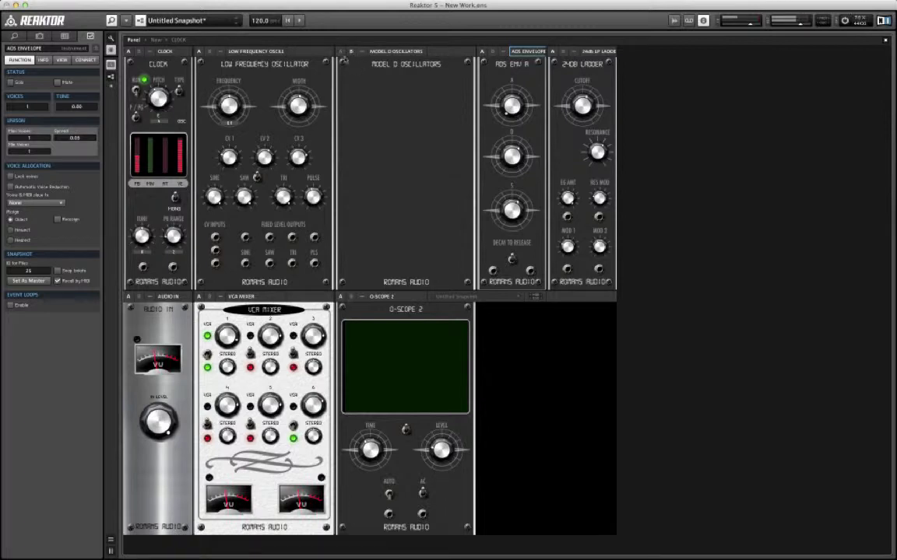
pyautogui.click(350, 53)
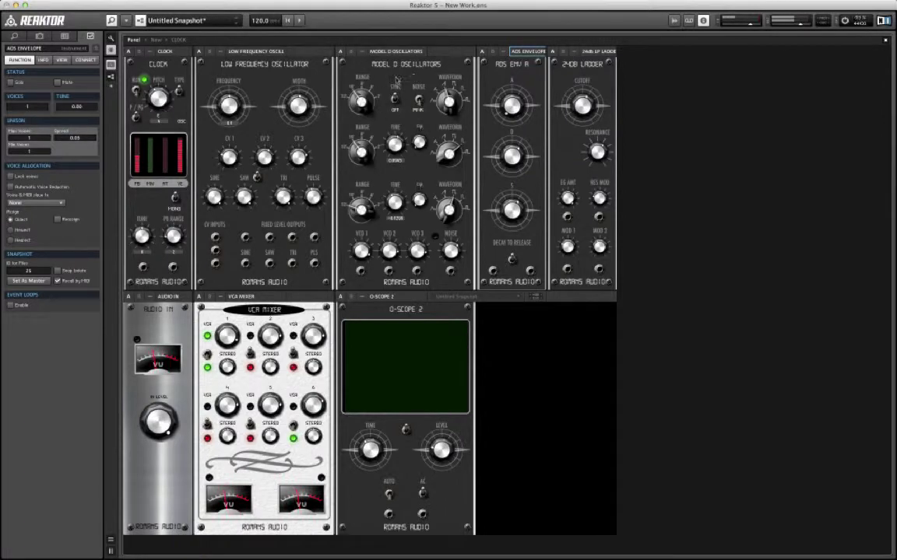
pyautogui.hotkey('ctrl', 'Up')
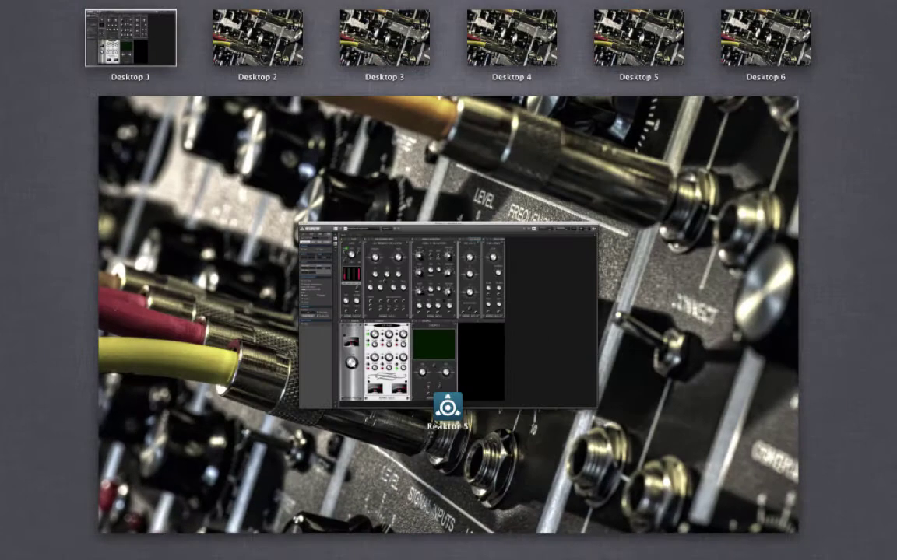
pyautogui.hotkey('ctrl', 'Up')
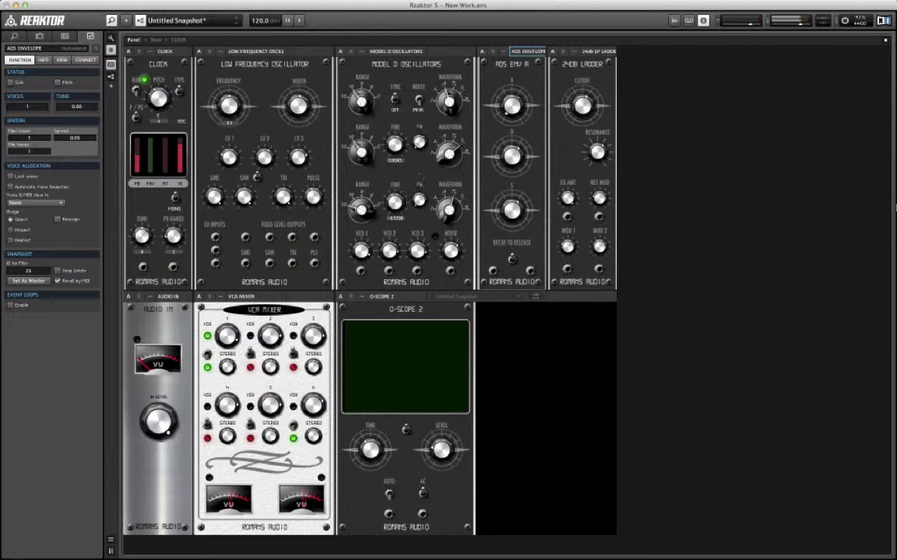
# Step: Adjust the ADS envelope's attack and sustain and the ladder filter's MOD 1 amount
pyautogui.click(513, 100)
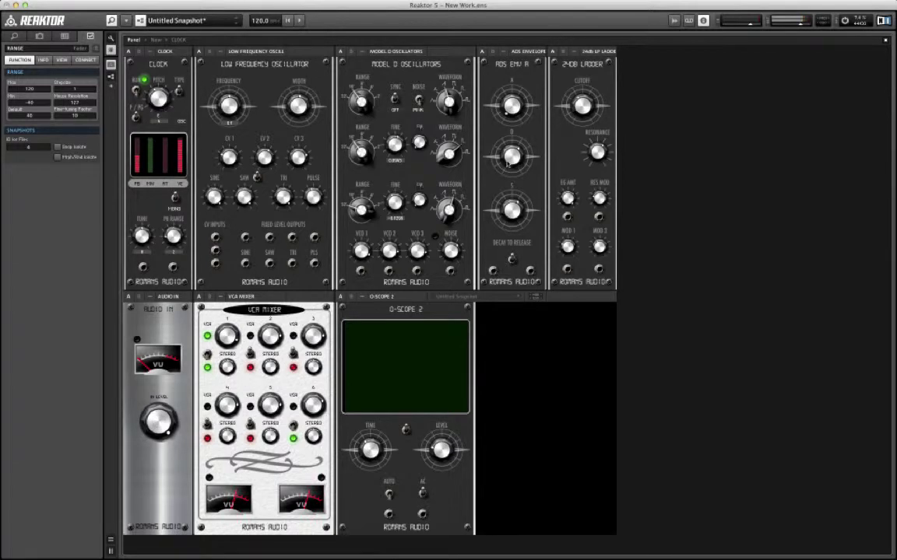
pyautogui.click(453, 148)
pyautogui.click(507, 219)
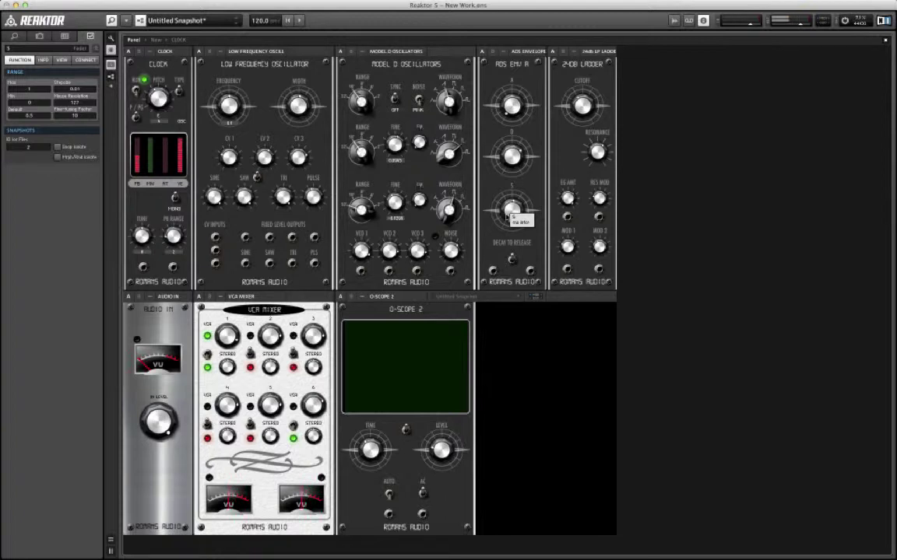
pyautogui.click(567, 247)
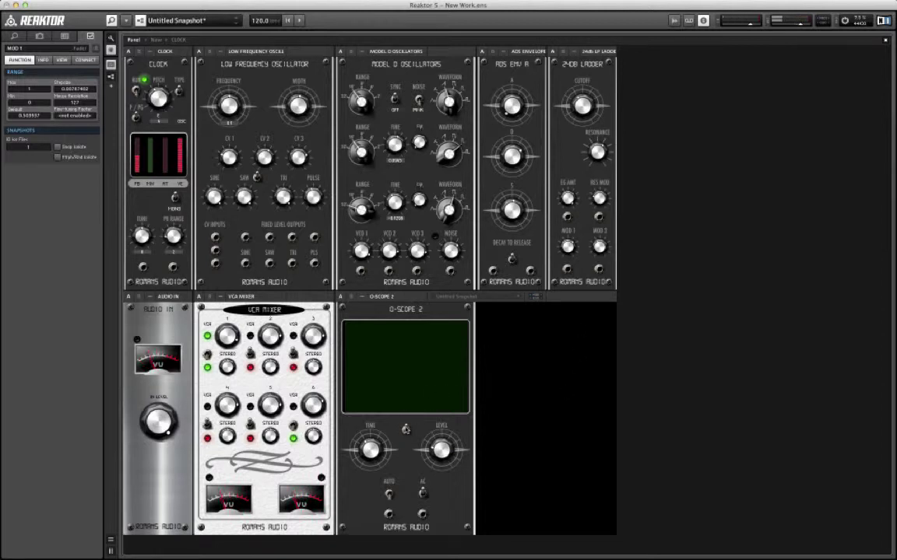
# Step: Switch the O-Scope 2 on, feed its input from the ladder filter's output, and adjust its time control on the panel
pyautogui.click(404, 430)
pyautogui.doubleClick(715, 252)
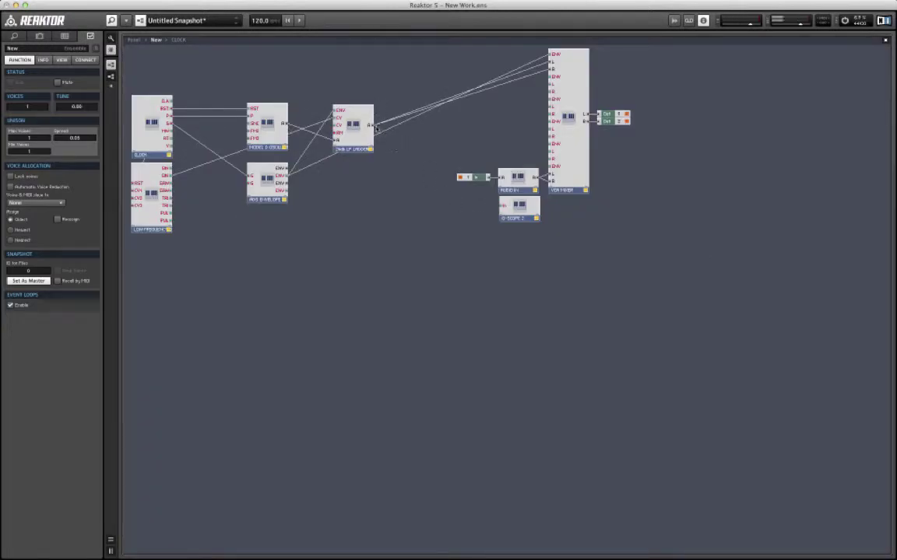
pyautogui.moveTo(370, 124); pyautogui.dragTo(507, 210)
pyautogui.doubleClick(590, 329)
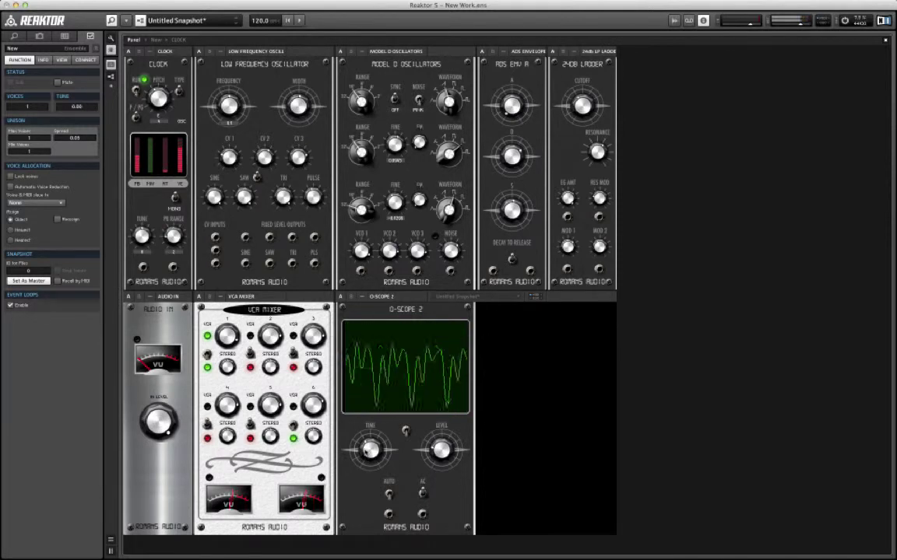
pyautogui.click(368, 449)
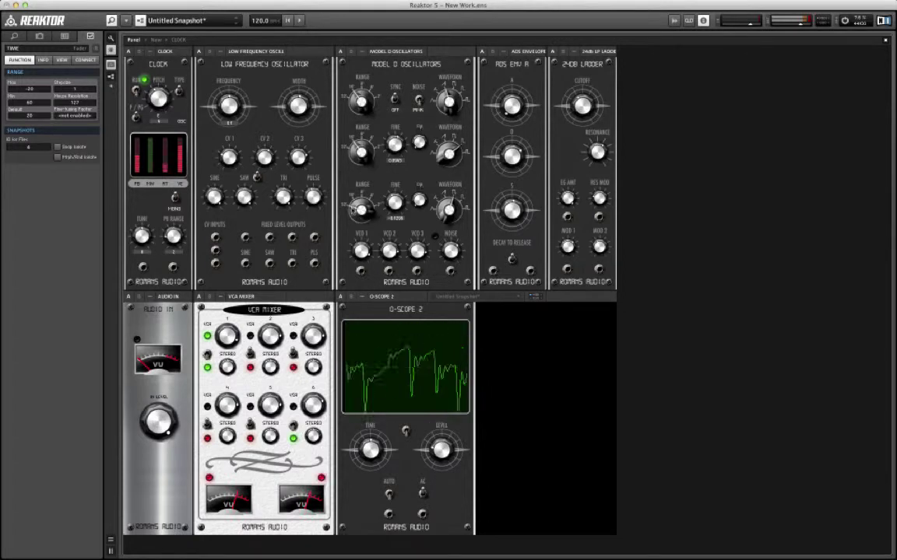
# Step: Adjust the range of the third and first Model D oscillators and the first oscillator's waveform
pyautogui.click(358, 207)
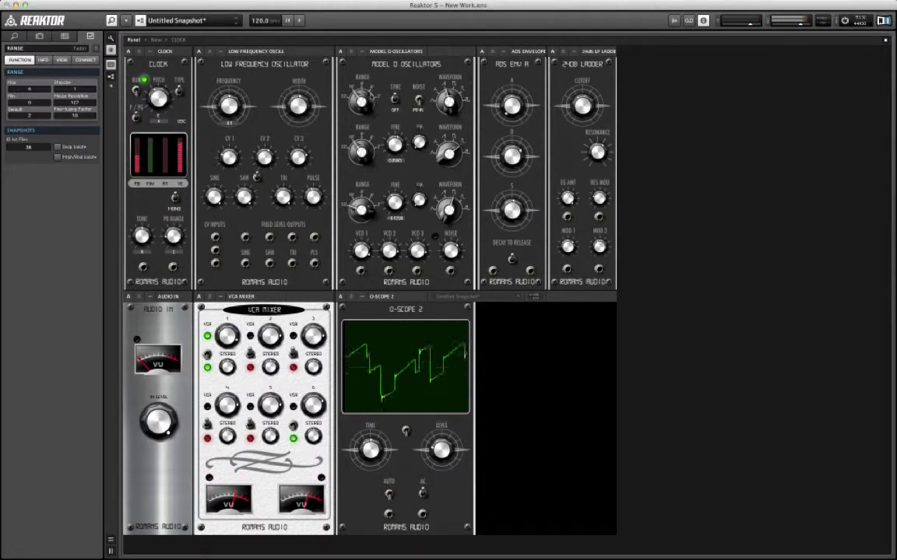
pyautogui.click(360, 99)
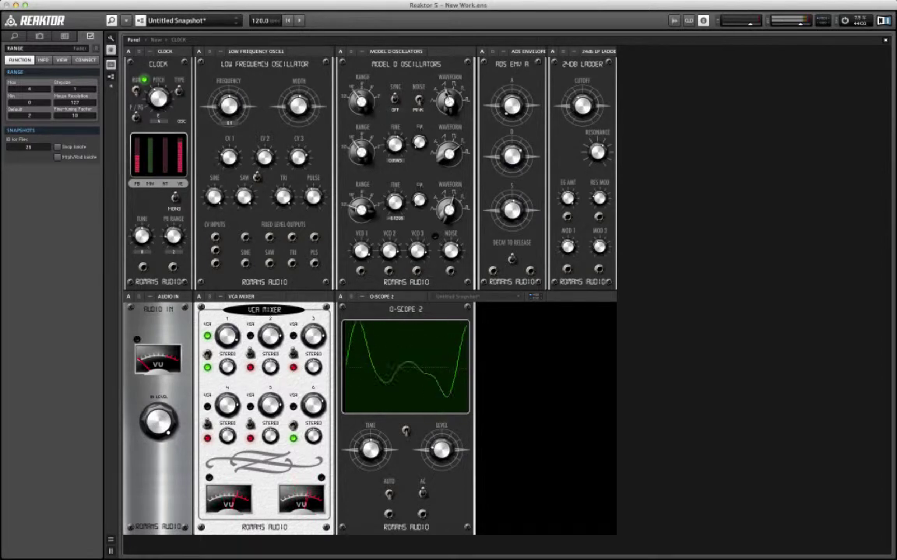
pyautogui.click(448, 100)
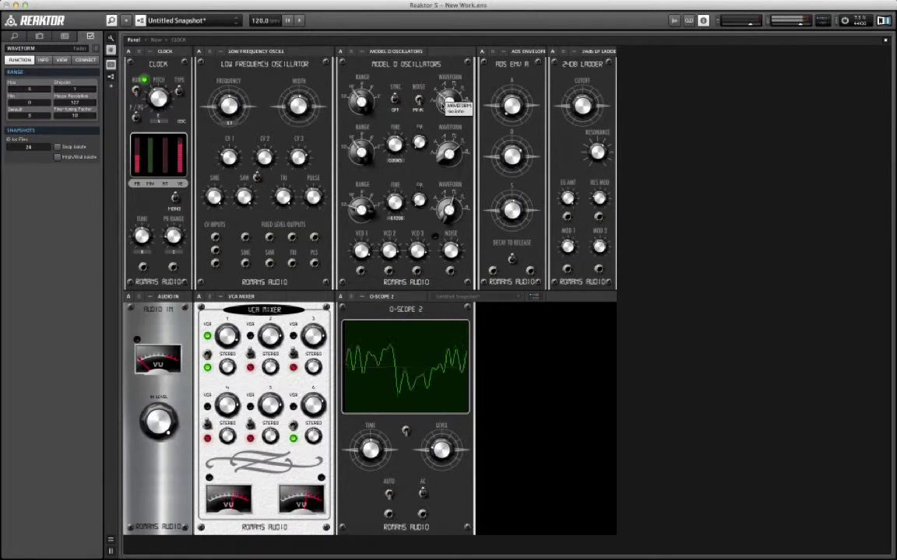
# Step: Turn down the noise, VCO 3 and VCO 2 levels in the Model D oscillators and adjust the VCO 1 level
pyautogui.click(449, 250)
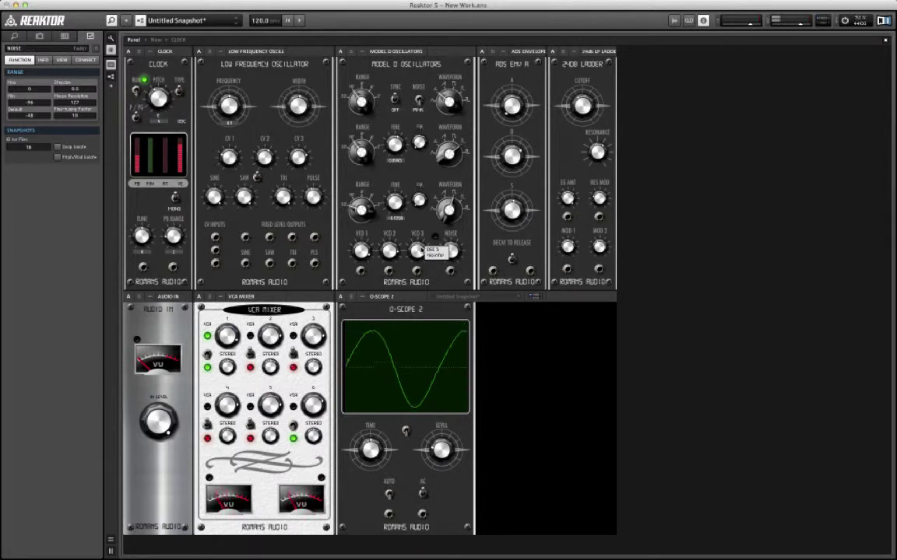
pyautogui.click(390, 251)
pyautogui.moveTo(390, 250); pyautogui.dragTo(392, 249)
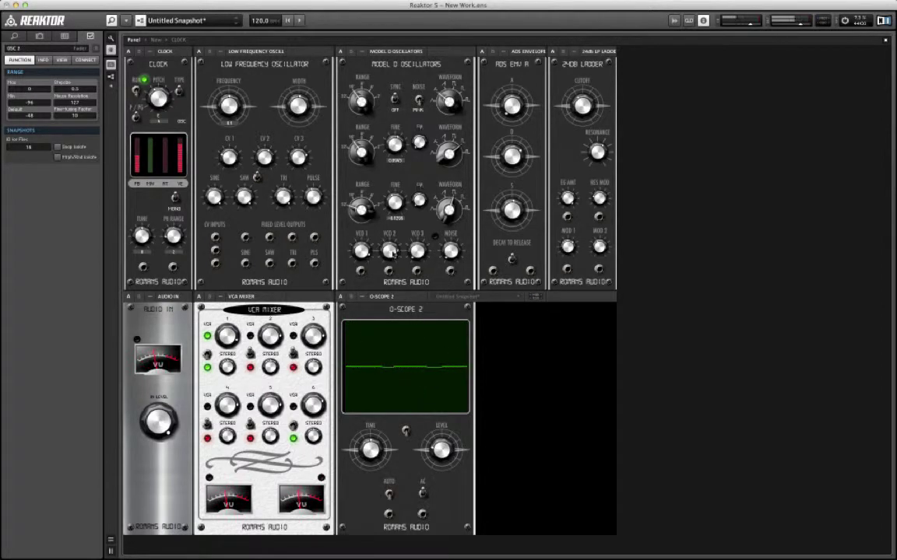
pyautogui.click(359, 251)
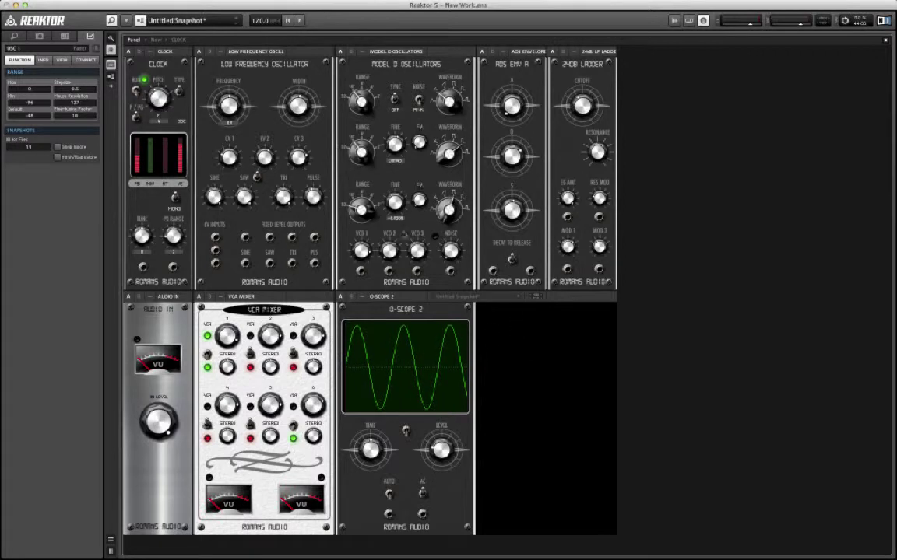
# Step: Feed the O-Scope 2 input from the Model D oscillators' output instead of the ladder filter, and return to the panel
pyautogui.doubleClick(725, 272)
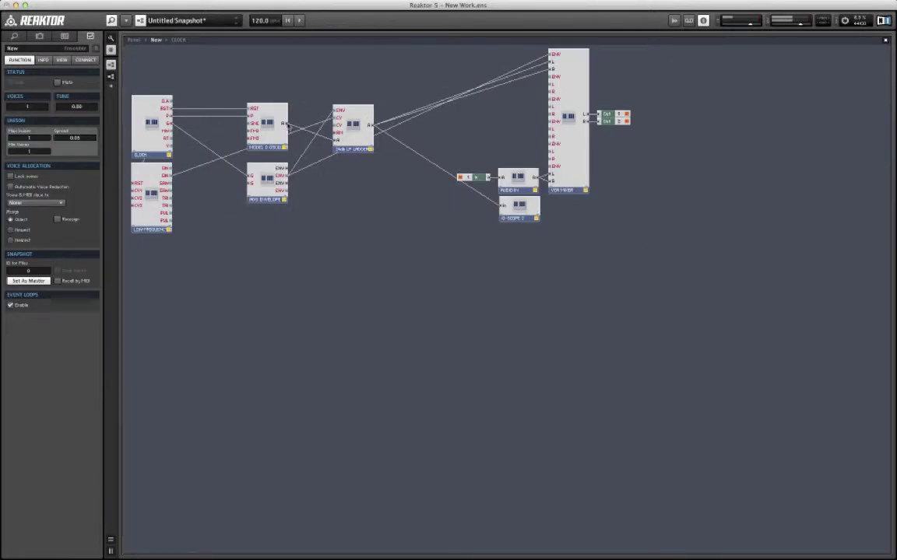
pyautogui.moveTo(286, 126); pyautogui.dragTo(501, 206)
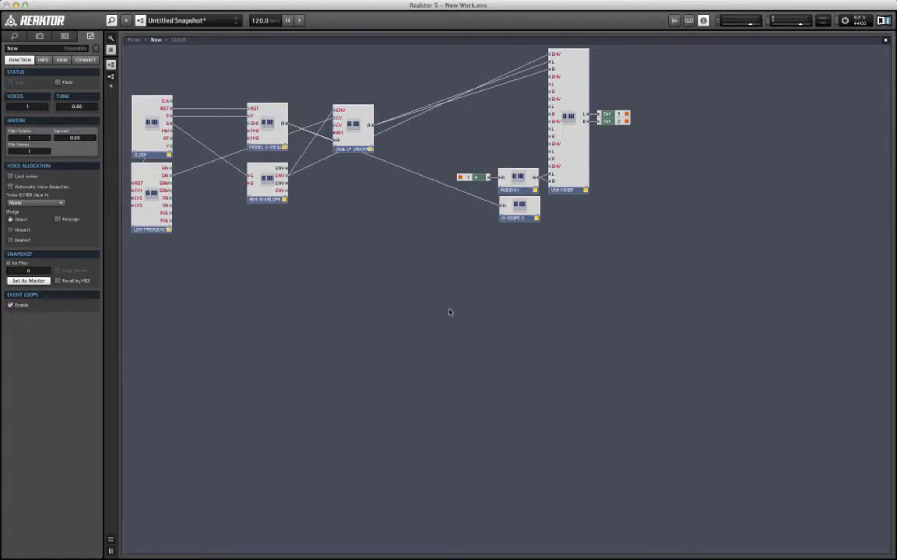
pyautogui.doubleClick(449, 312)
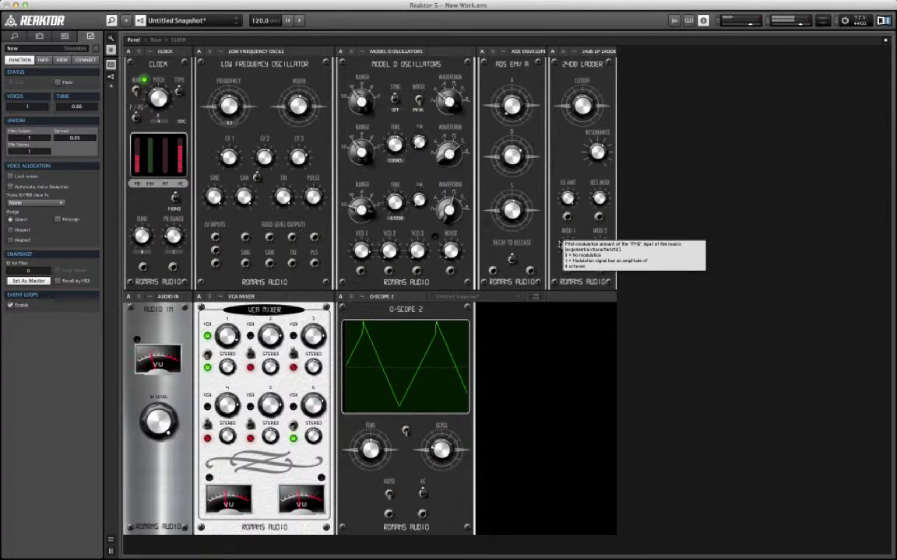
# Step: Try the first Model D oscillator's different waveforms on the scope, ending on the sawtooth
pyautogui.moveTo(447, 101); pyautogui.dragTo(442, 109)
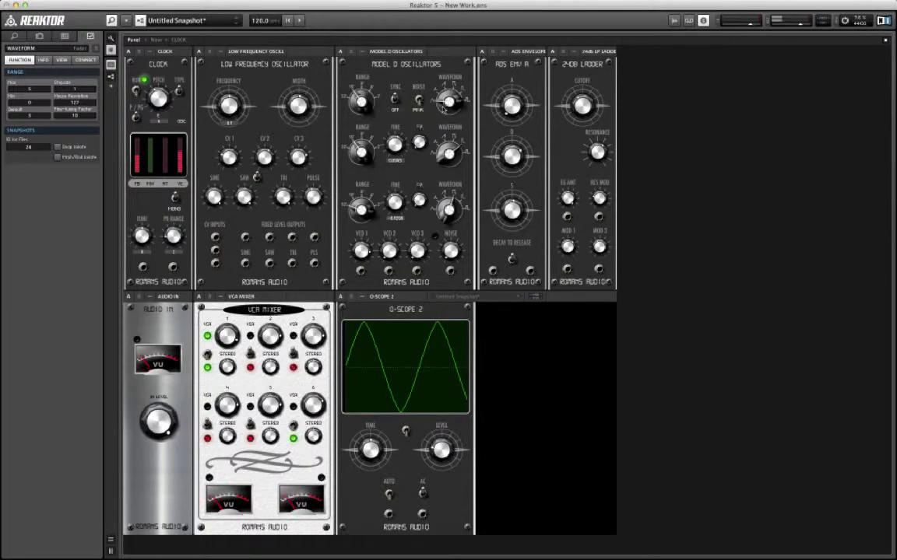
pyautogui.moveTo(445, 105); pyautogui.dragTo(446, 84)
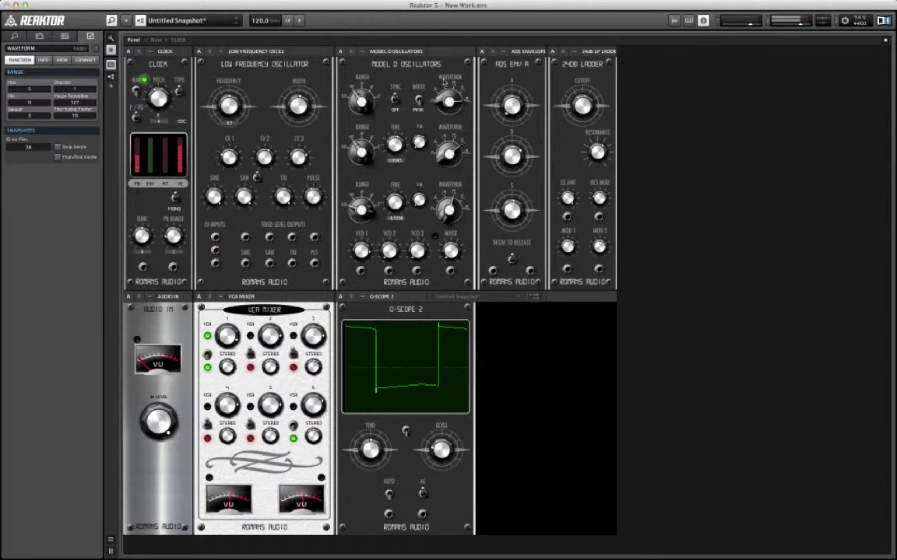
pyautogui.moveTo(444, 81); pyautogui.dragTo(405, 97)
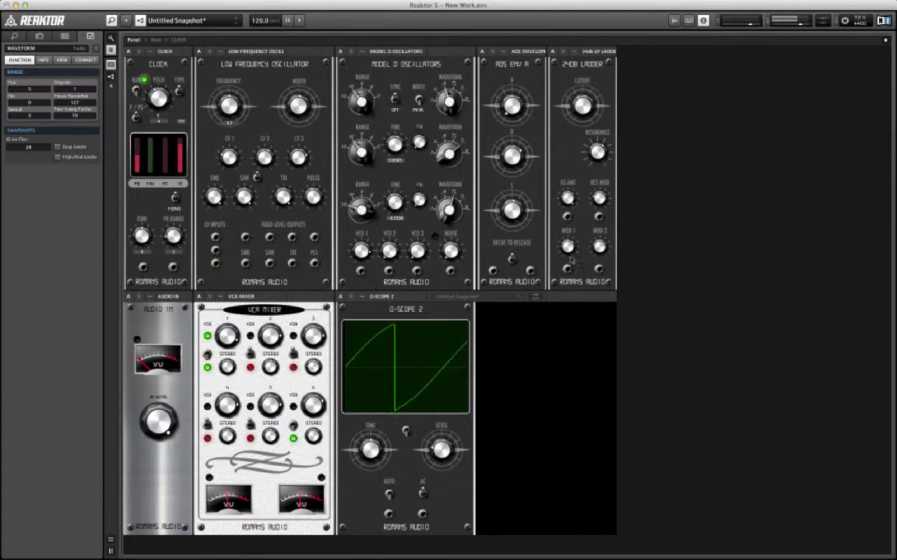
# Step: Readjust the ladder filter's MOD 1 amount and the ADS envelope's attack
pyautogui.click(566, 250)
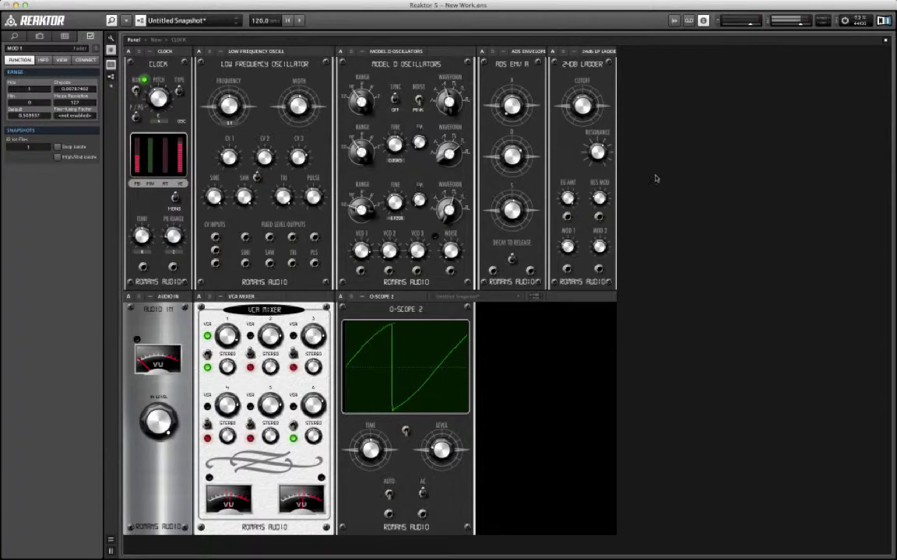
pyautogui.click(517, 95)
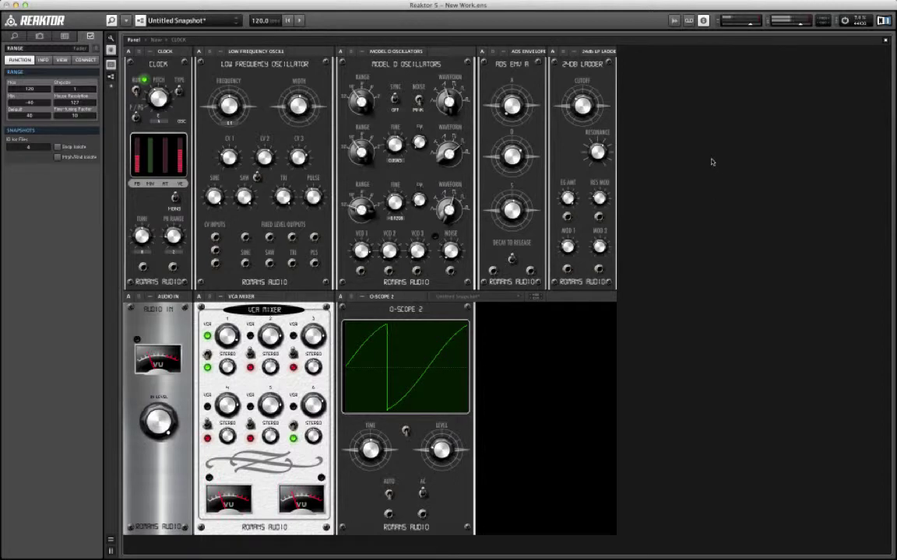
# Step: Insert a Slew Limiter from the System 63 Beta 2 utilities and place it between the LFO and Model D oscillators on the panel
pyautogui.rightClick(704, 114)
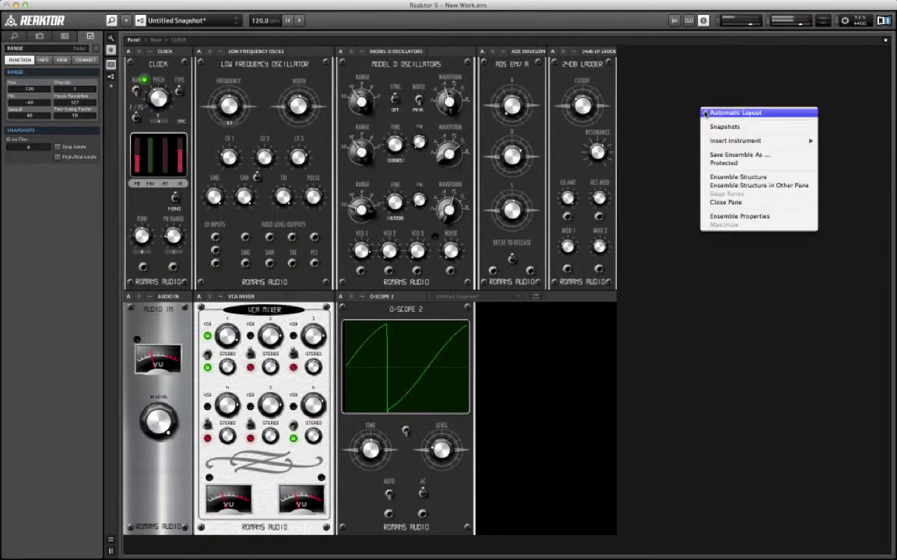
pyautogui.moveTo(731, 142)
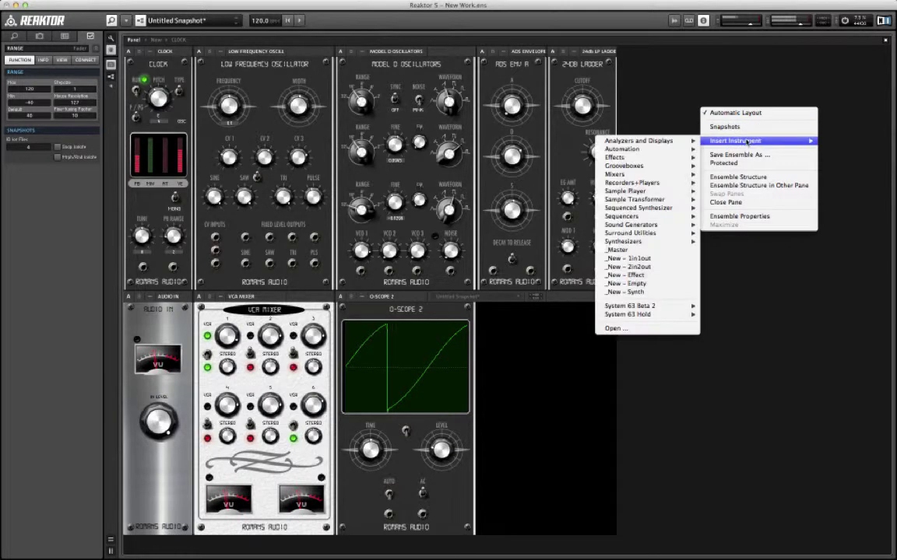
pyautogui.moveTo(663, 308)
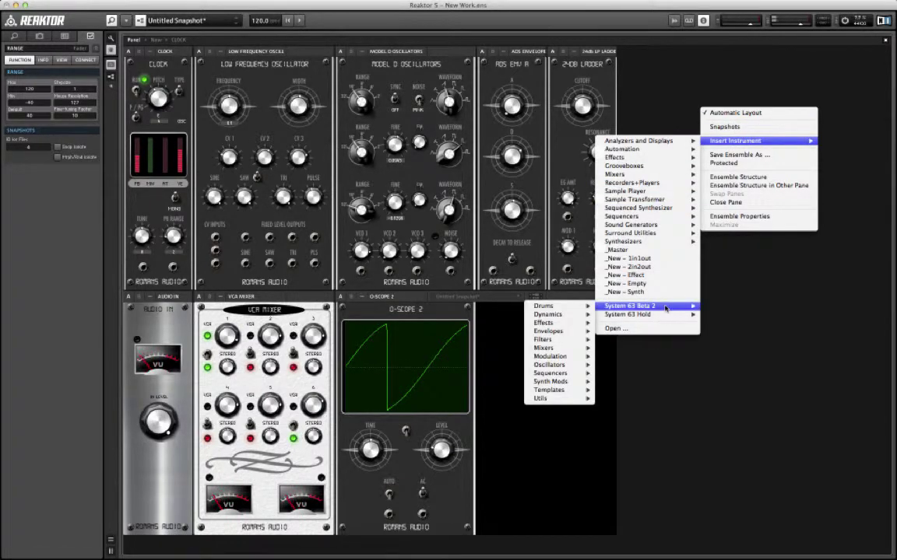
pyautogui.moveTo(570, 399)
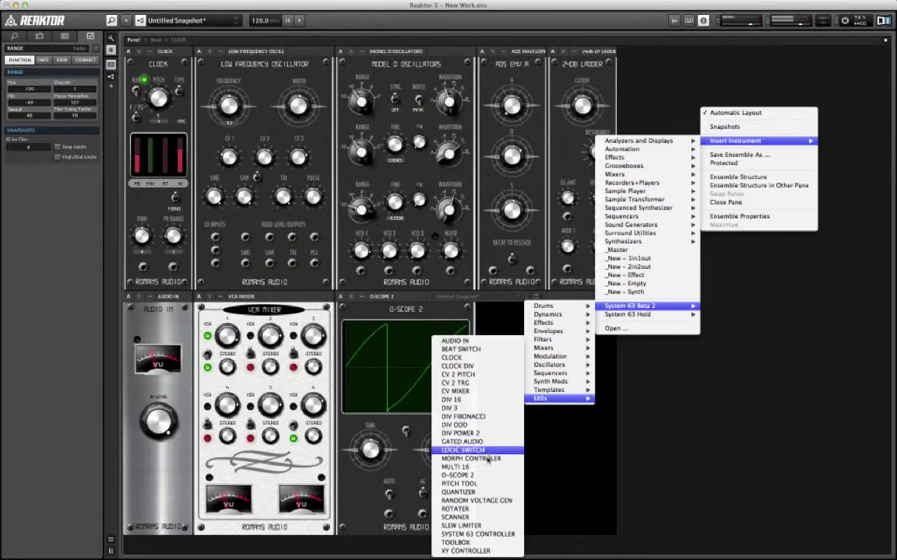
pyautogui.click(467, 525)
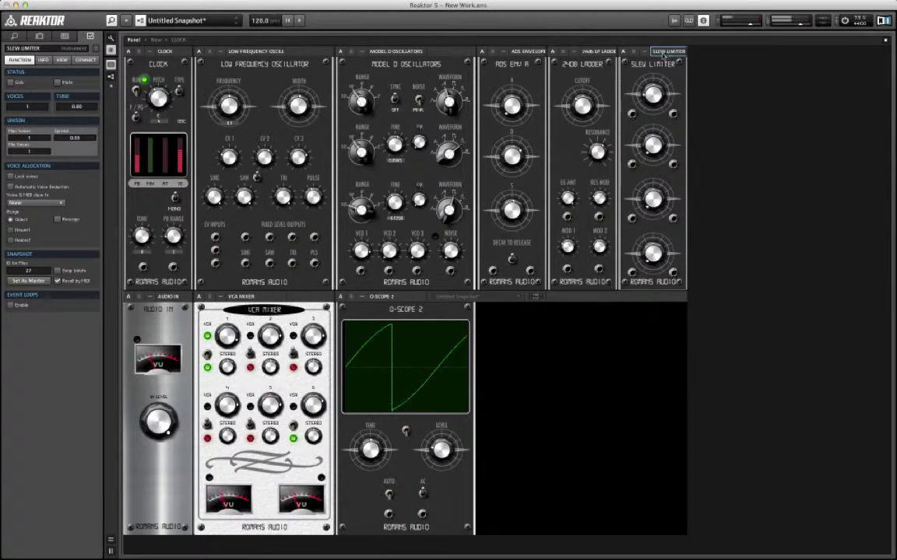
pyautogui.moveTo(665, 51); pyautogui.dragTo(358, 56)
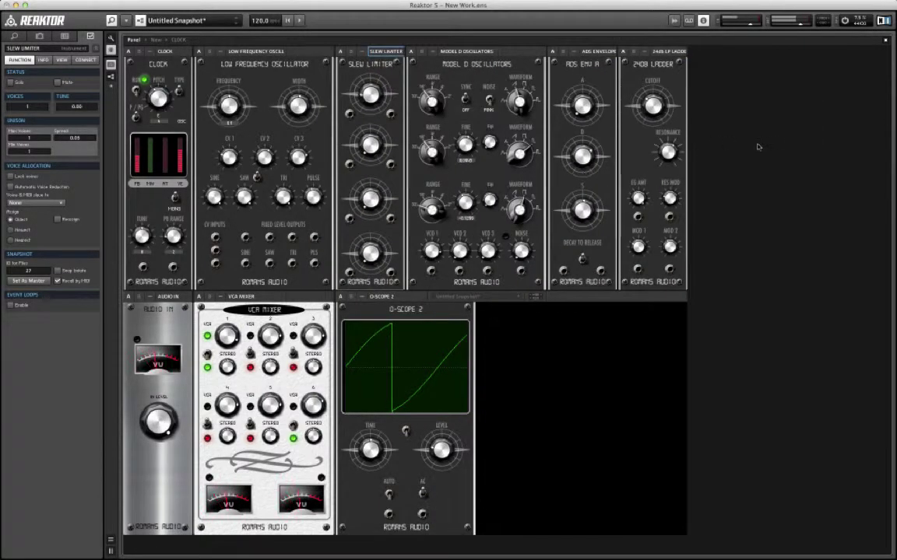
# Step: Position the Slew Limiter between the clock and Model D oscillators in the structure, routing the clock's P signal through its first channel
pyautogui.press('F6')
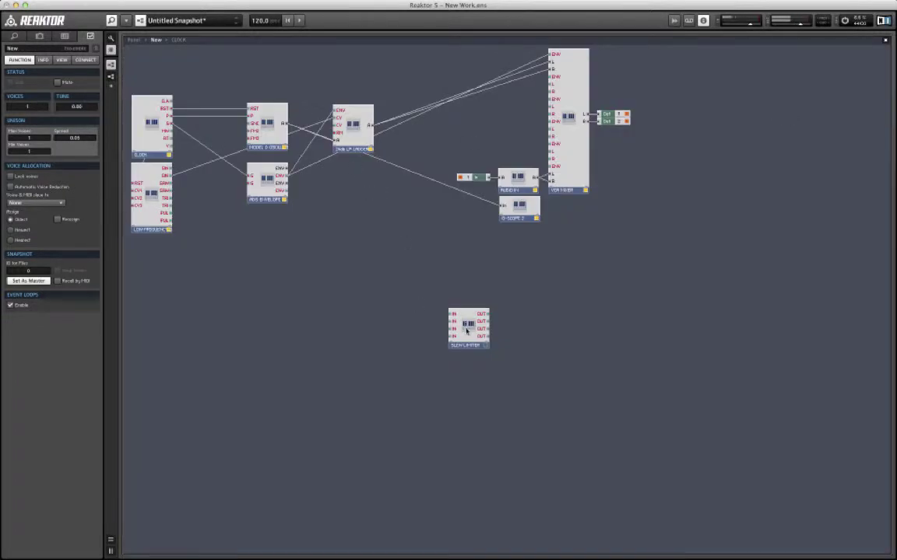
pyautogui.moveTo(467, 331); pyautogui.dragTo(213, 125)
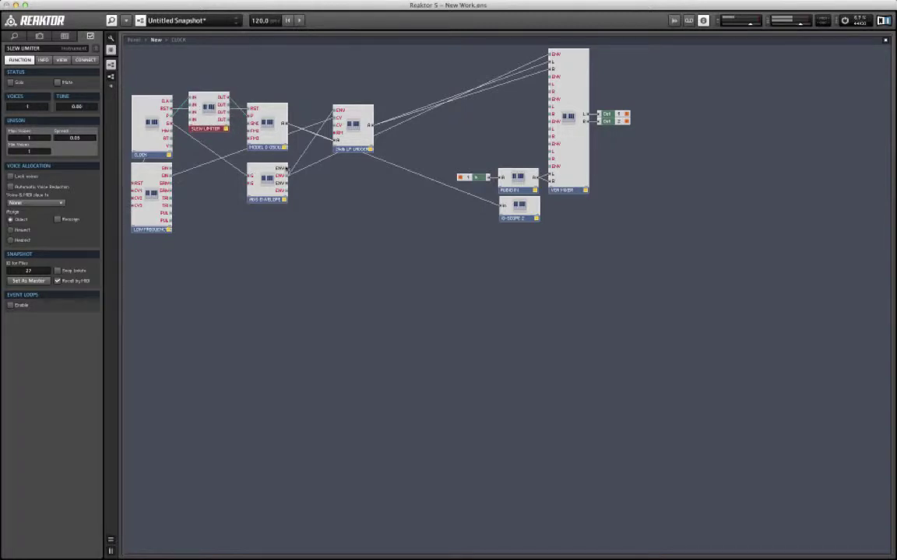
pyautogui.press('F3')
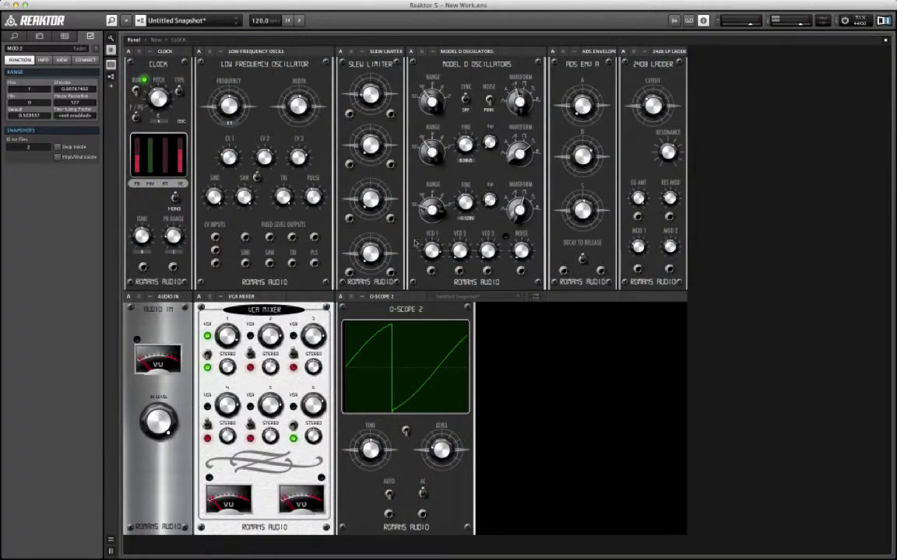
# Step: Readjust the Slew Limiter's first channel and the Model D oscillators' second waveform, VCO mix levels and noise level
pyautogui.click(368, 95)
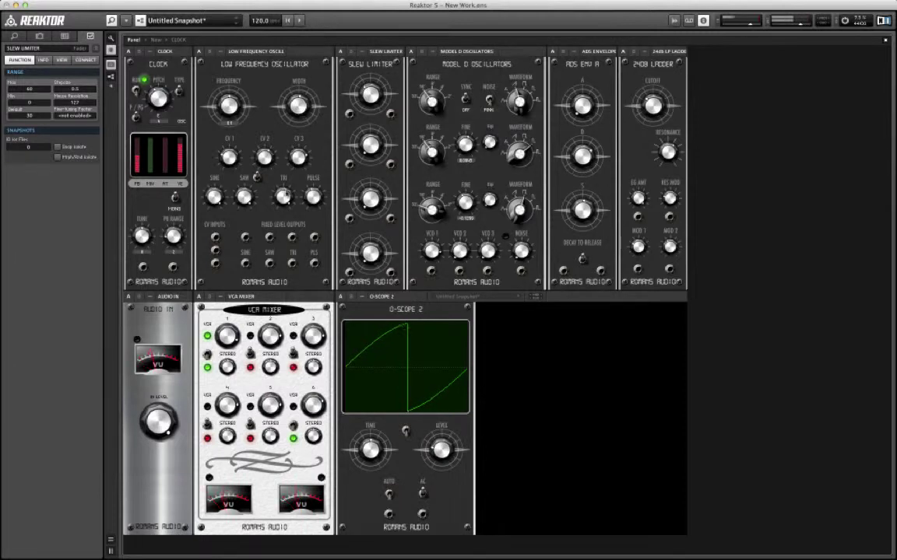
pyautogui.click(523, 154)
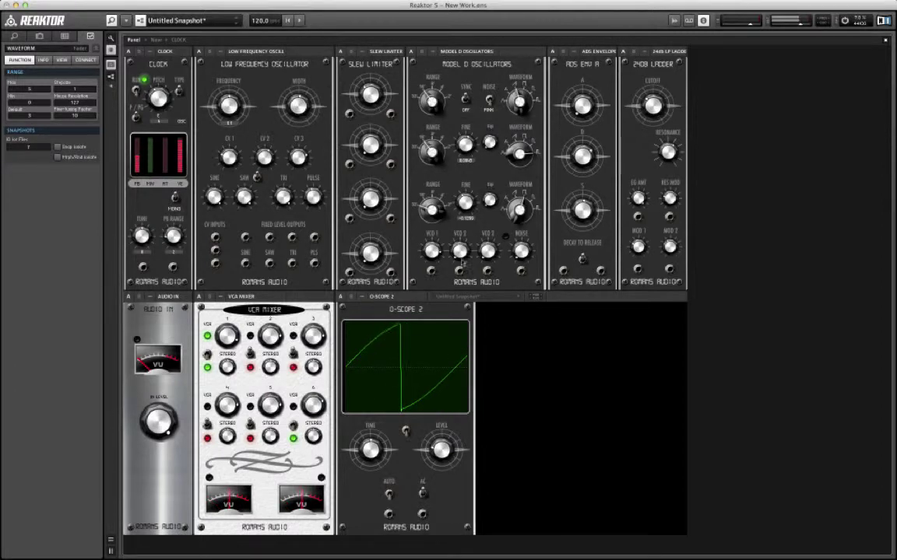
pyautogui.moveTo(451, 254); pyautogui.dragTo(450, 207)
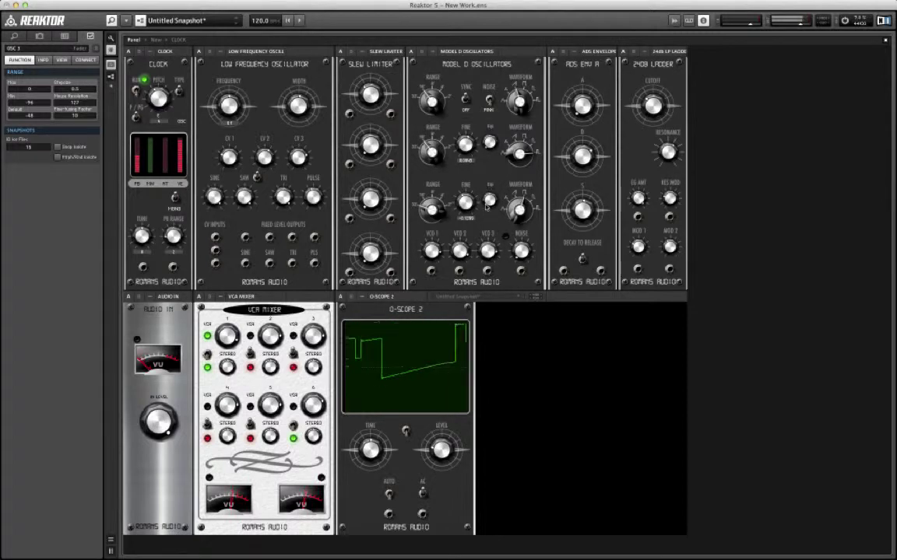
pyautogui.click(522, 254)
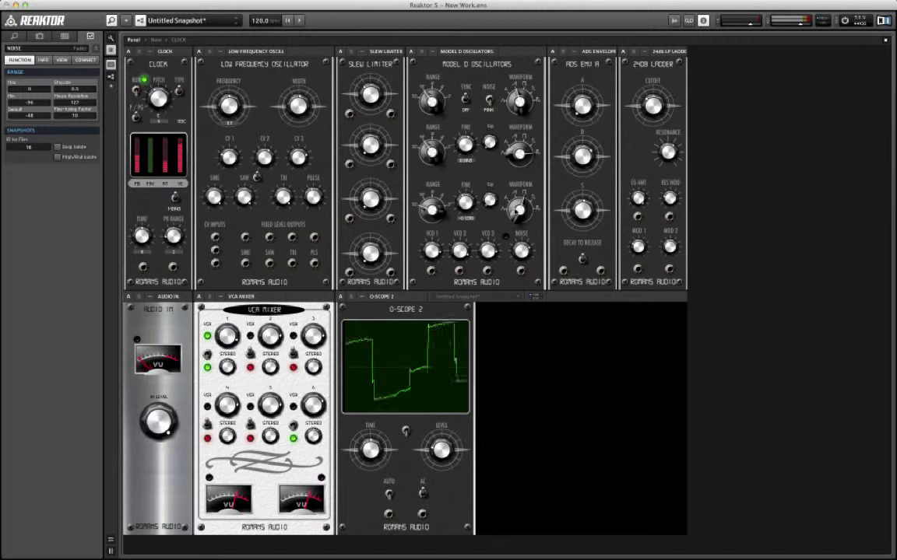
pyautogui.click(336, 86)
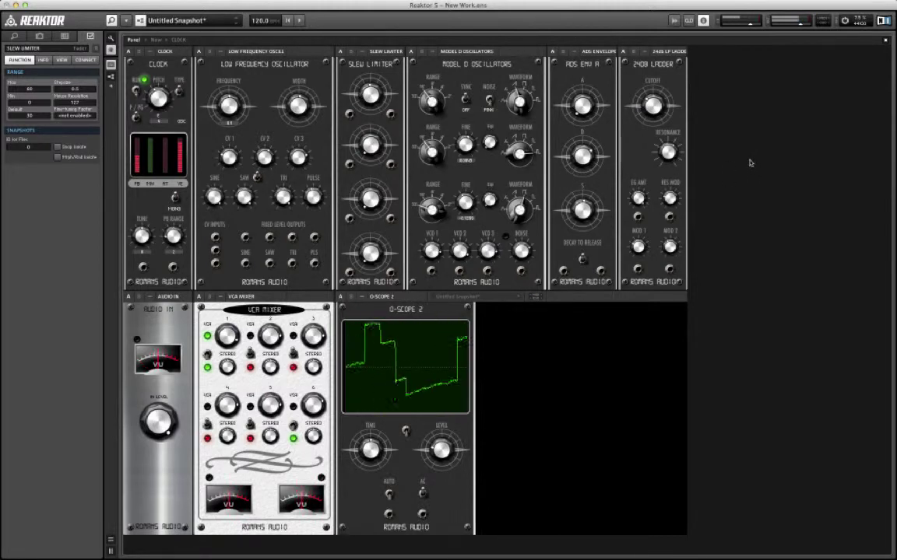
# Step: Insert an SE-IV CHORUS instrument from the System 63 Beta 2 effects into the ensemble
pyautogui.rightClick(753, 315)
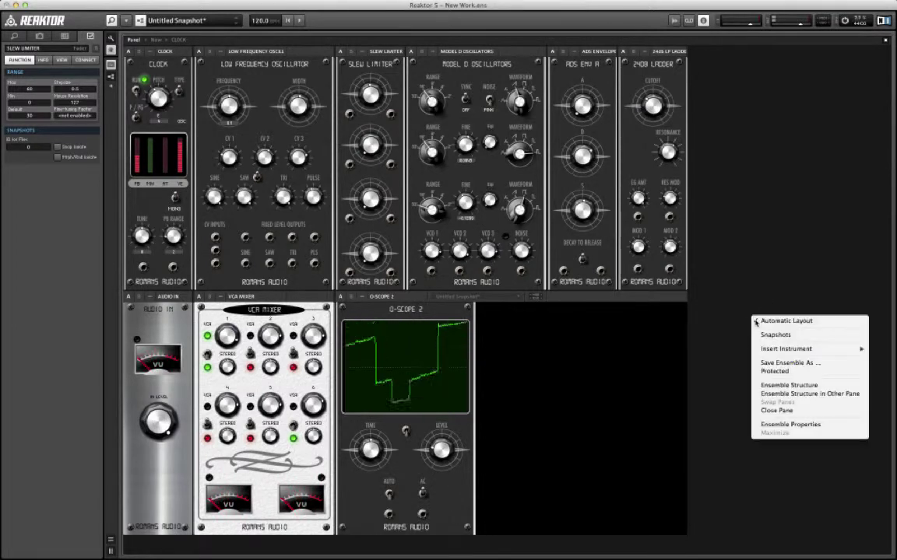
pyautogui.moveTo(760, 353)
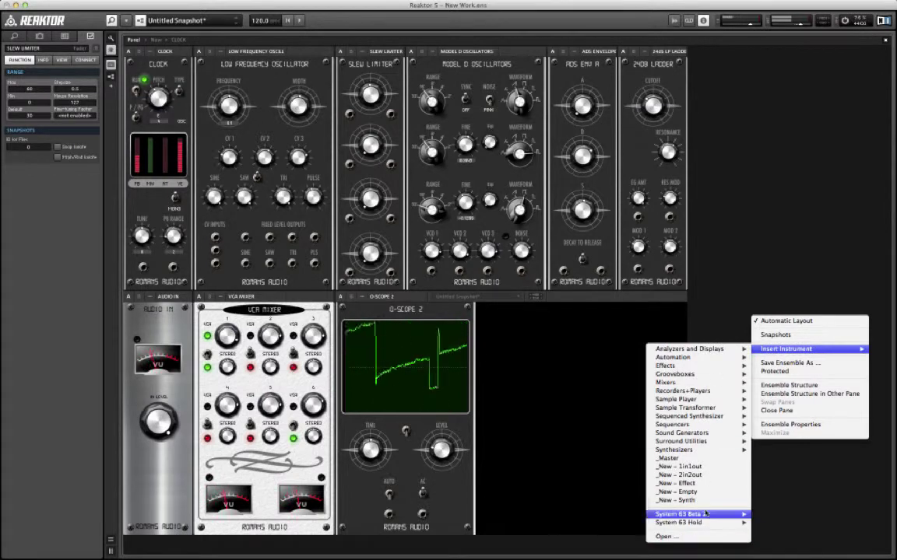
pyautogui.moveTo(706, 514)
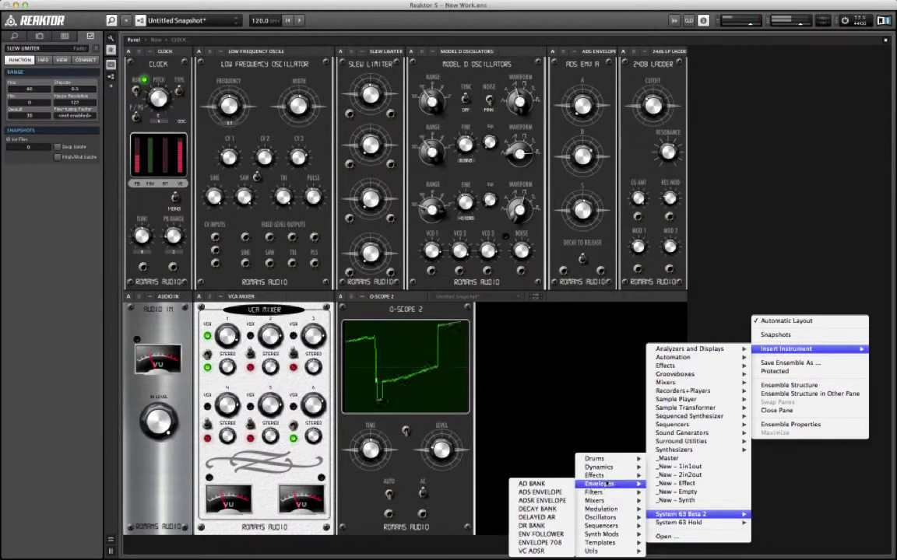
pyautogui.moveTo(606, 476)
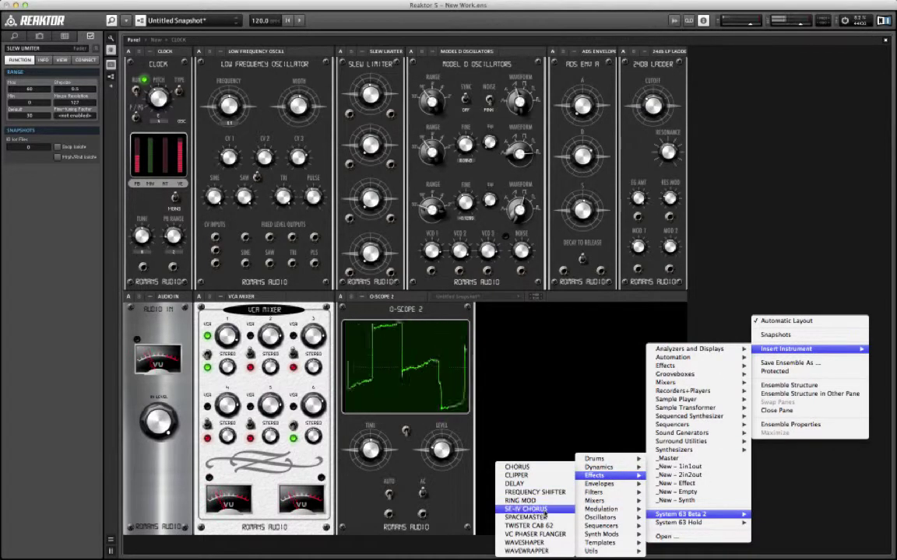
pyautogui.click(529, 508)
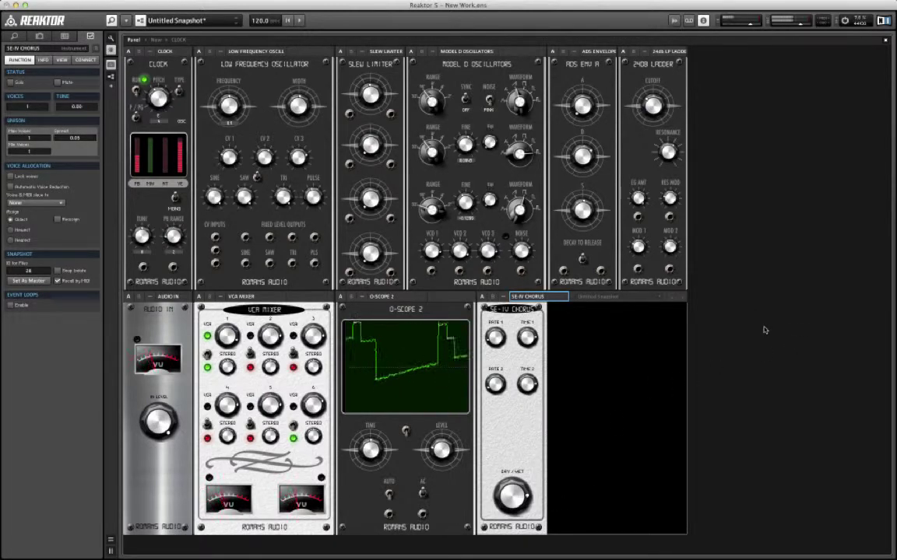
# Step: Insert a DELAY instrument from the System 63 Beta 2 effects into the ensemble
pyautogui.rightClick(748, 327)
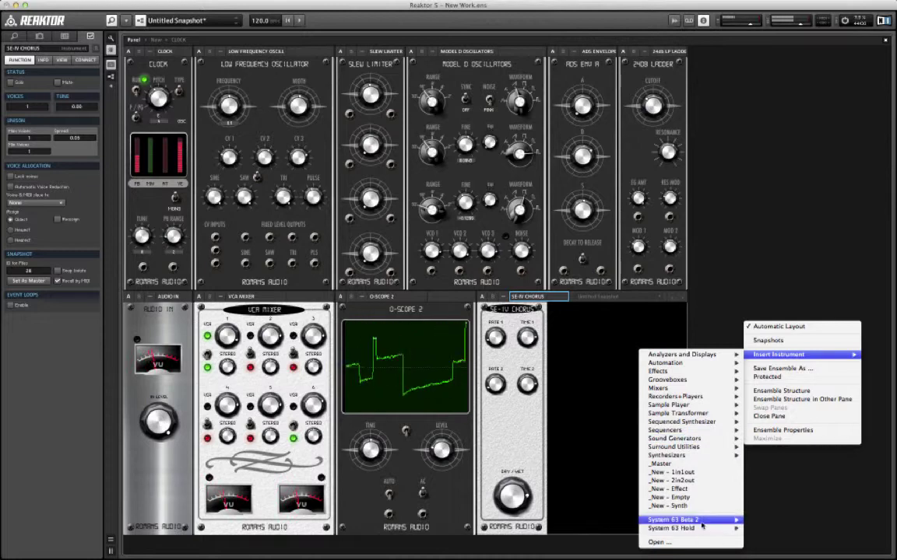
pyautogui.moveTo(685, 520)
pyautogui.moveTo(613, 517)
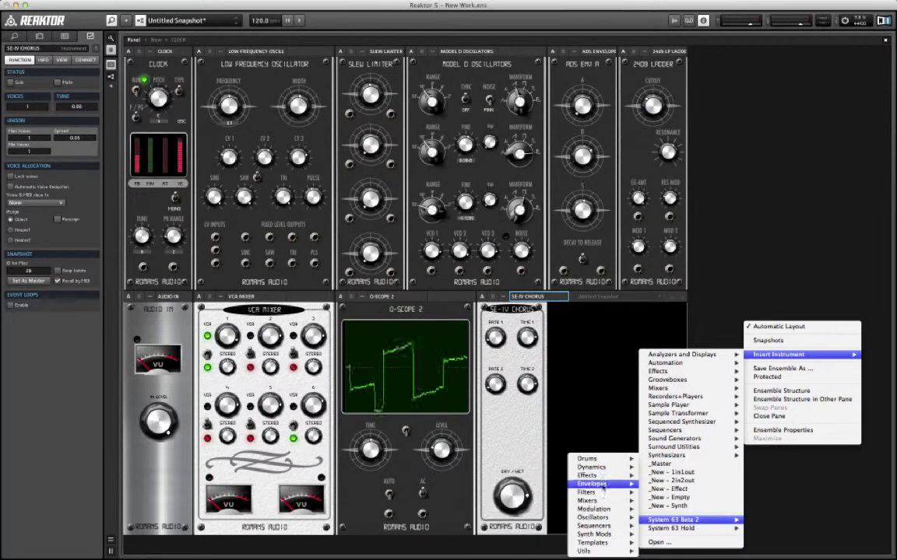
pyautogui.moveTo(591, 475)
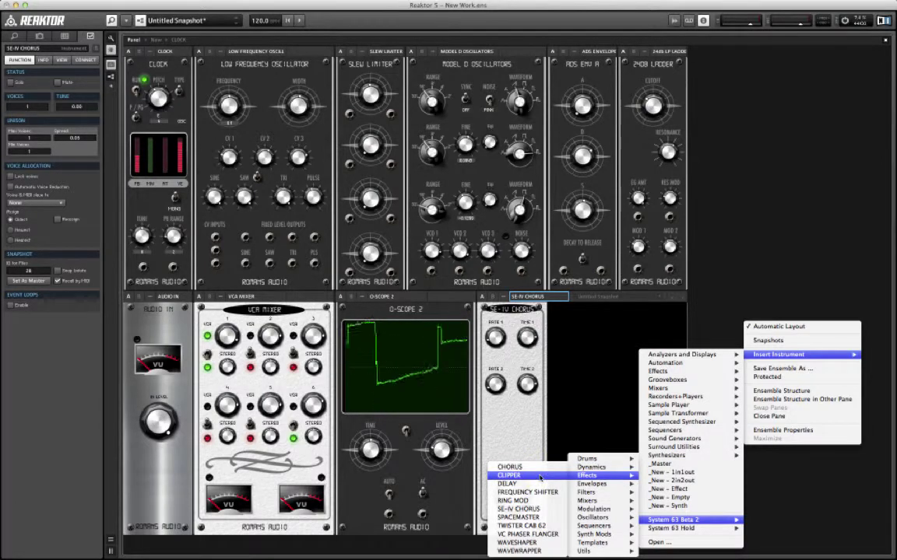
pyautogui.click(541, 486)
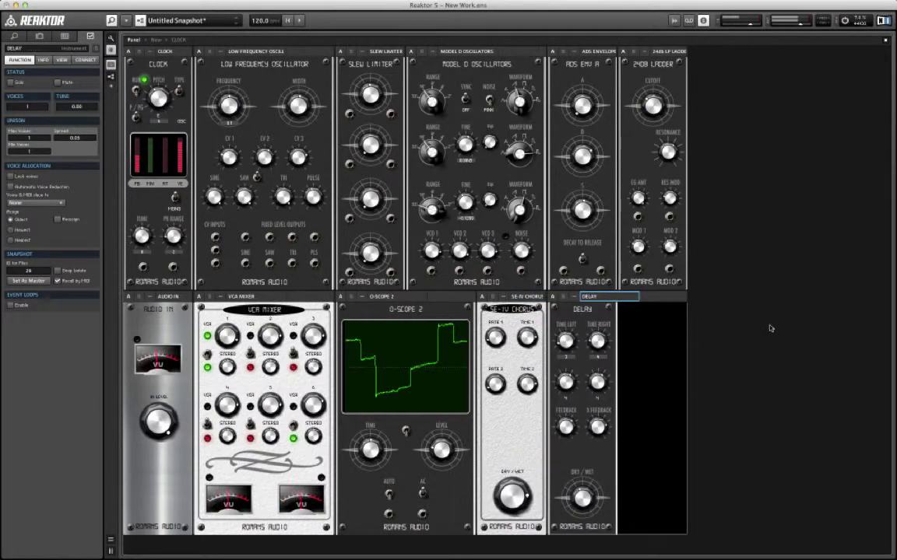
# Step: Make room before the outputs in the structure and route the VCA Mixer's stereo signal through the SE-IV Chorus followed by the Delay
pyautogui.hotkey('ctrl', 'Tab')
pyautogui.moveTo(597, 123); pyautogui.dragTo(747, 123)
pyautogui.moveTo(693, 274); pyautogui.dragTo(689, 206)
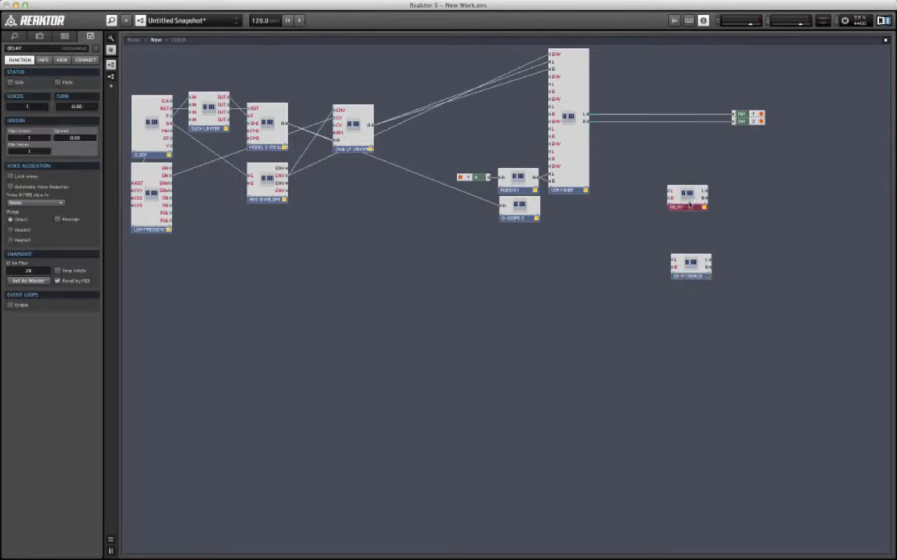
pyautogui.moveTo(691, 264); pyautogui.dragTo(618, 118)
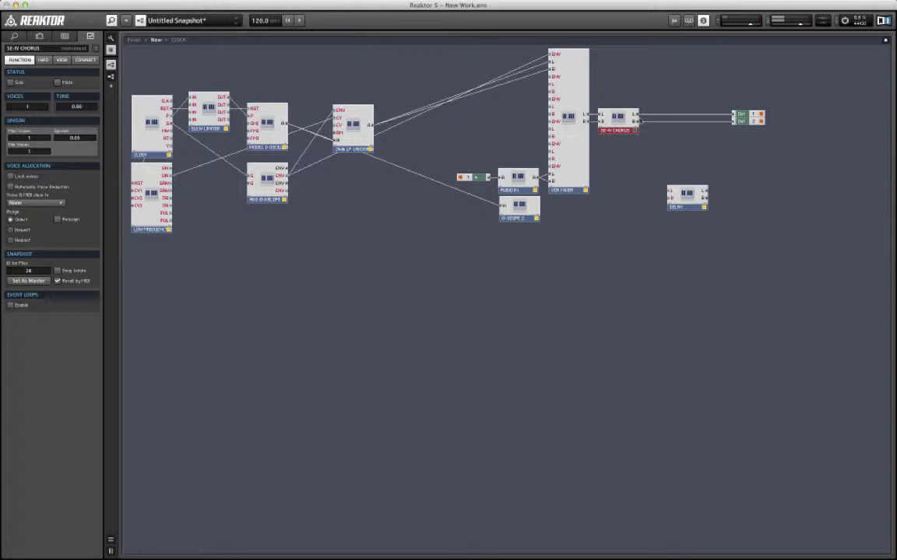
pyautogui.moveTo(691, 200); pyautogui.dragTo(661, 123)
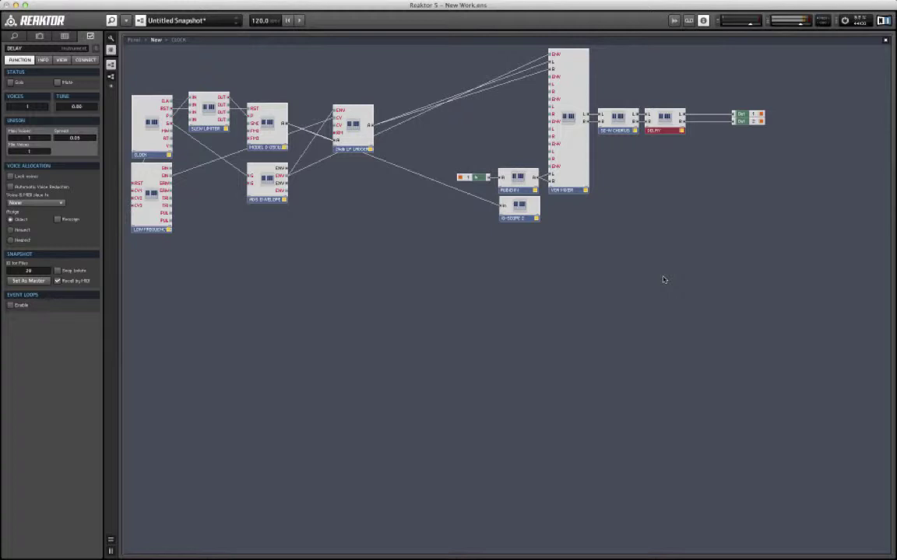
pyautogui.doubleClick(633, 270)
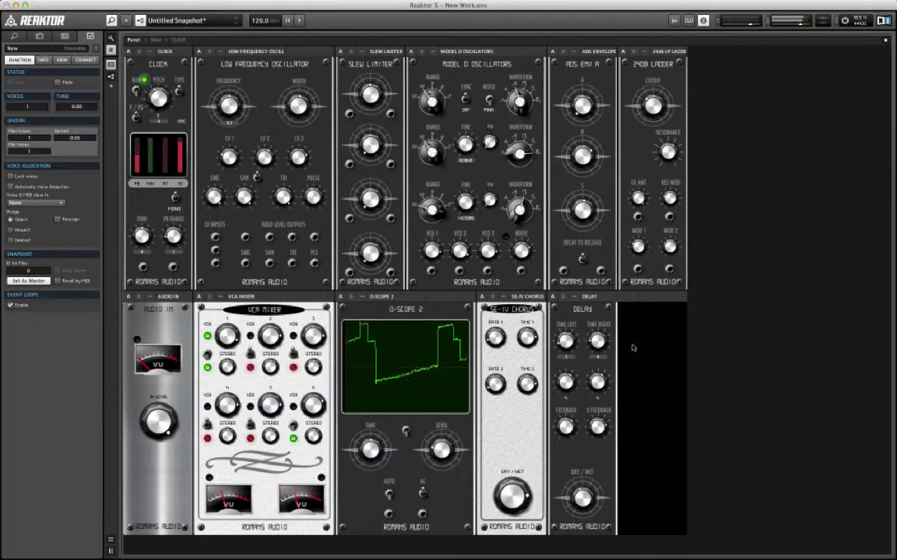
# Step: Adjust the Delay's dry/wet mix, feedback and cross-feedback amounts
pyautogui.click(596, 508)
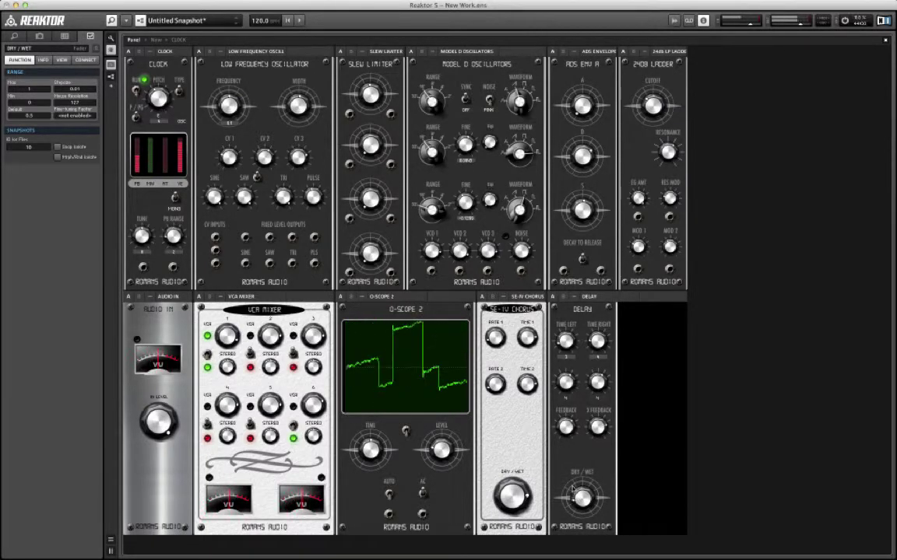
pyautogui.click(511, 385)
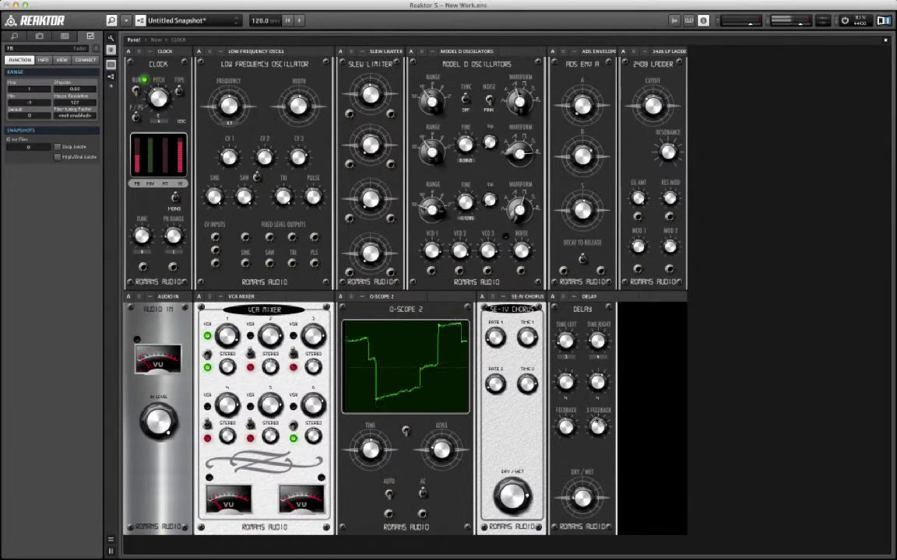
pyautogui.click(596, 426)
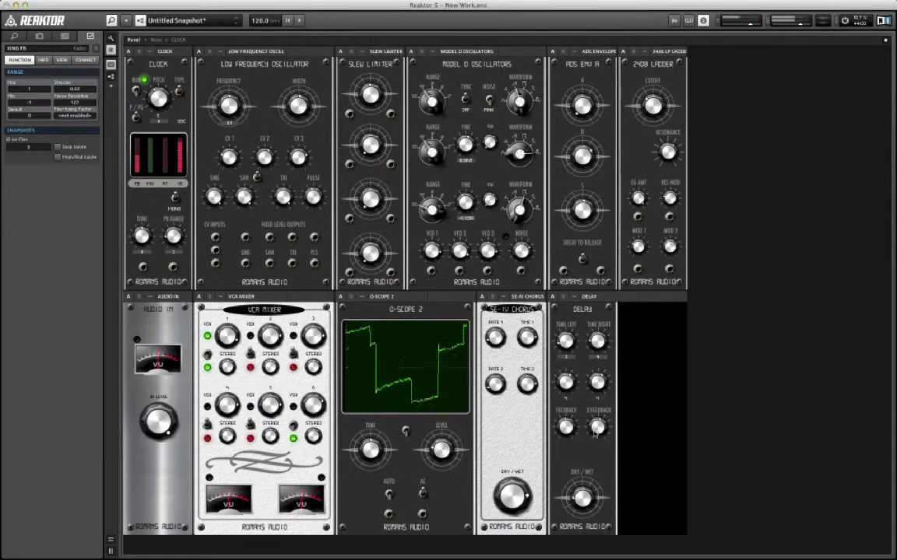
pyautogui.click(582, 498)
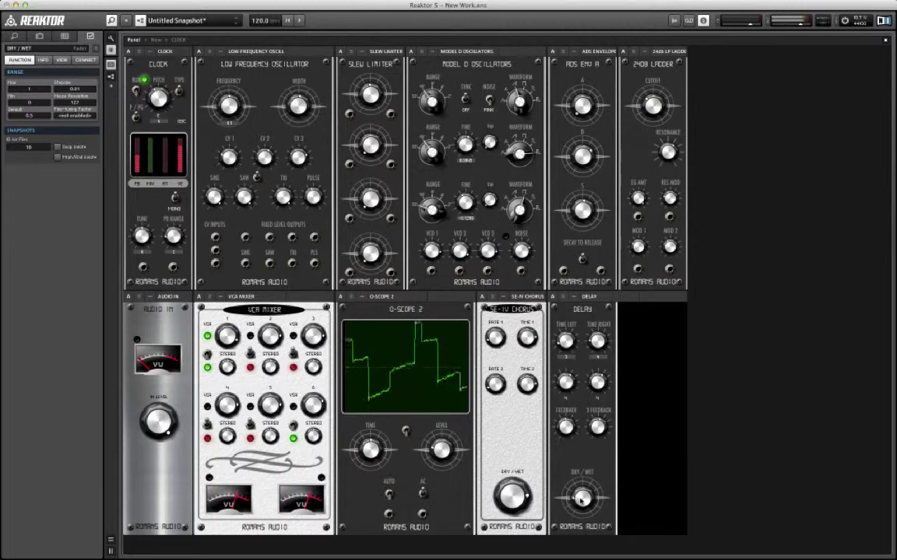
# Step: Adjust the Slew Limiter and the ADS envelope's attack, and toggle the envelope's Decay to Release switch
pyautogui.click(376, 164)
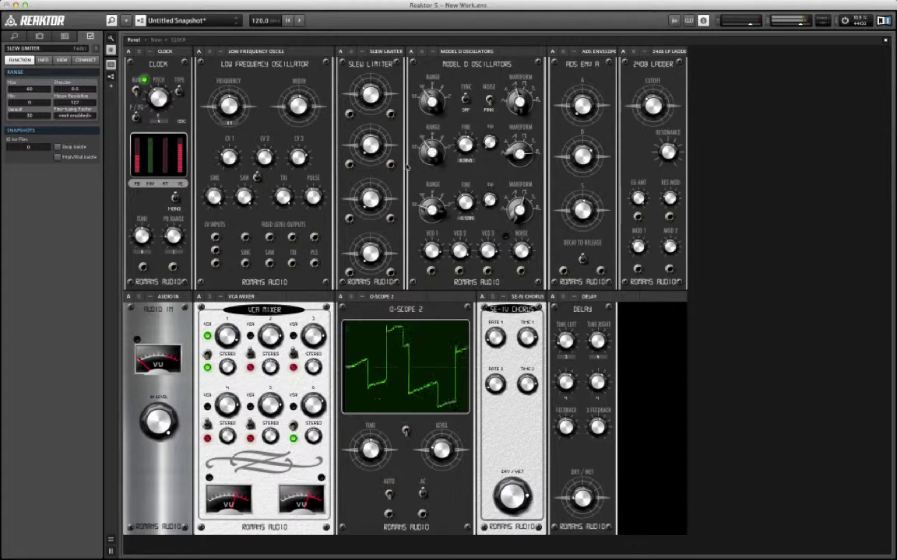
pyautogui.click(585, 115)
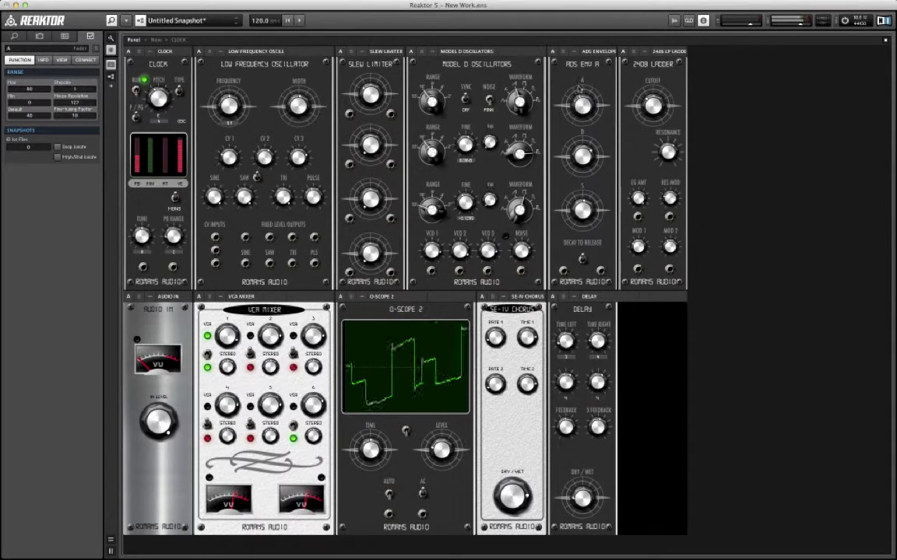
pyautogui.click(582, 259)
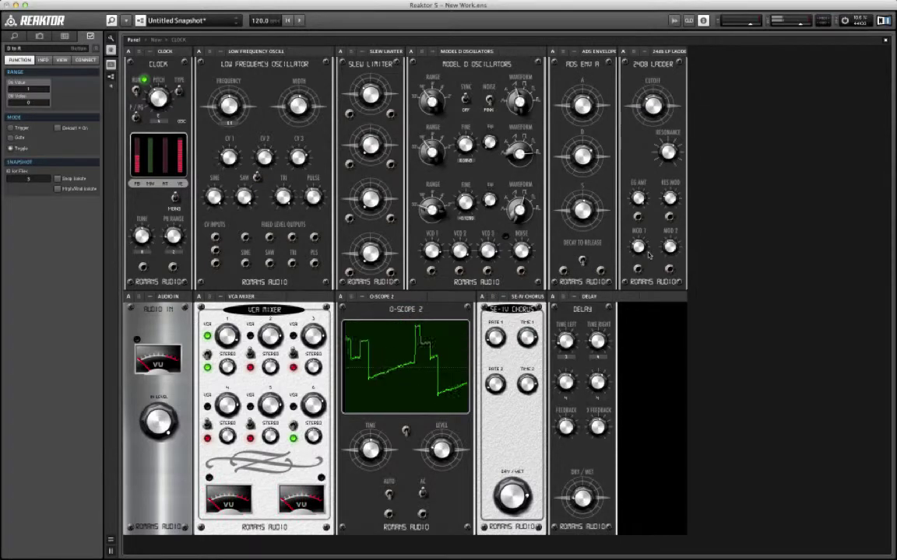
pyautogui.click(575, 110)
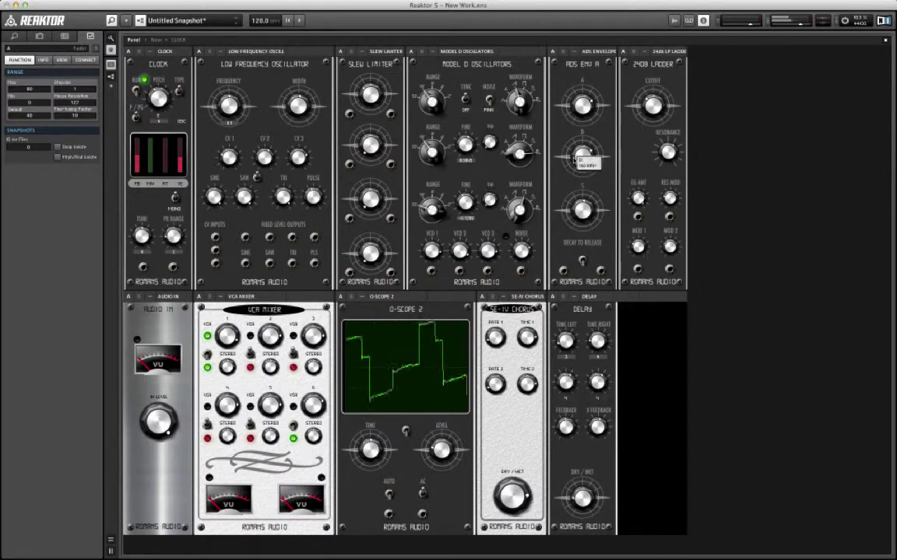
# Step: Readjust the ladder filter's cutoff and the ADS envelope's sustain and decay
pyautogui.click(652, 113)
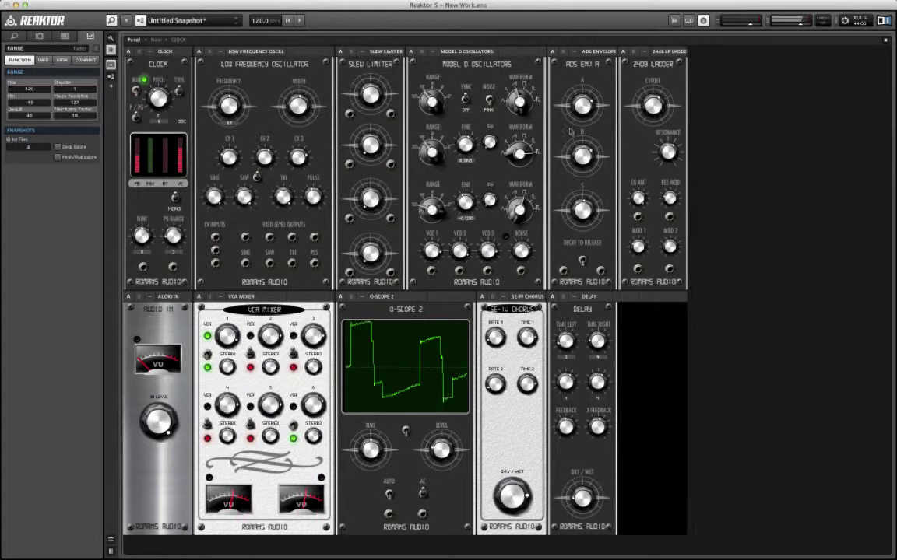
pyautogui.click(517, 196)
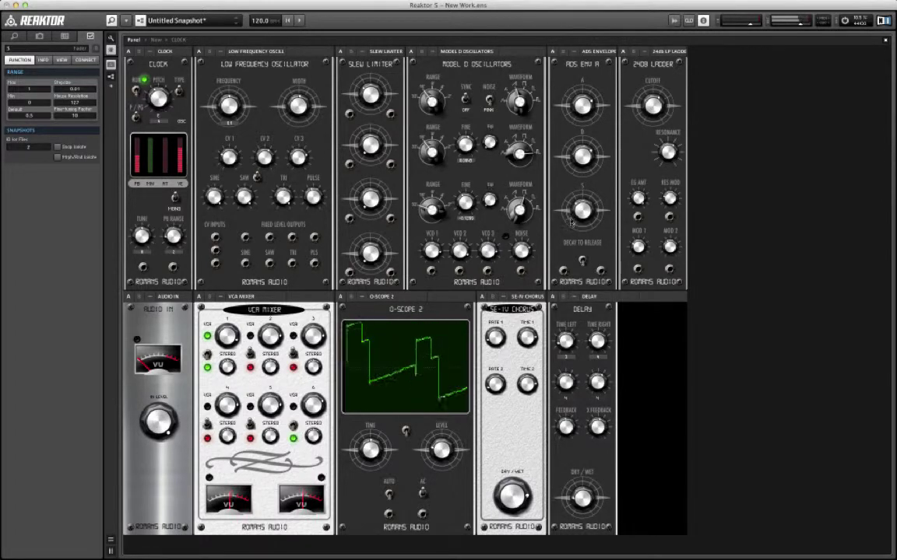
pyautogui.click(576, 150)
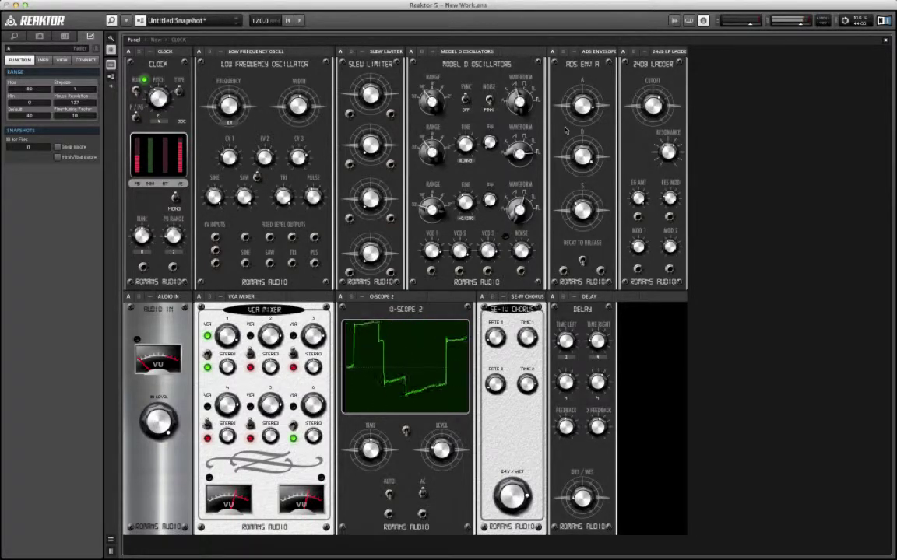
# Step: Readjust the Slew Limiter and the Delay's dry/wet mix, and flip the ADS envelope's Decay to Release switch back
pyautogui.click(370, 93)
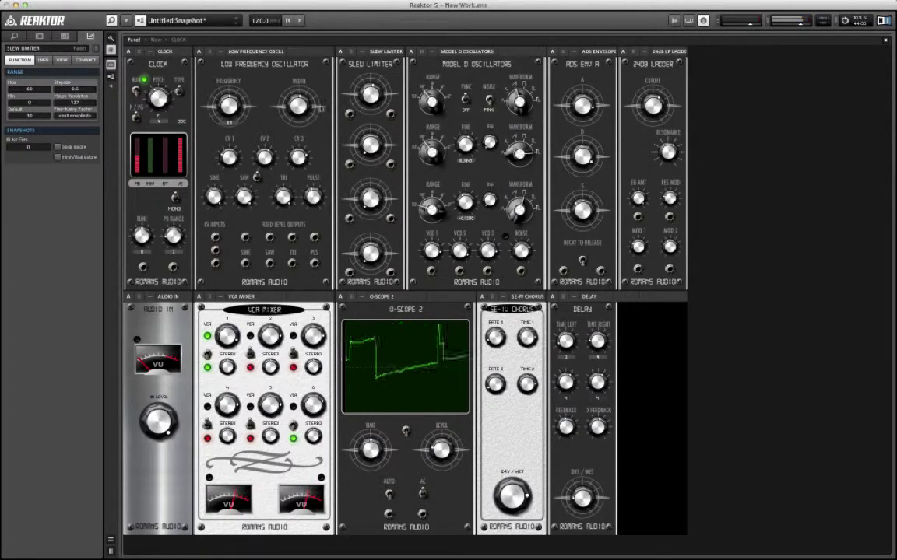
pyautogui.click(580, 263)
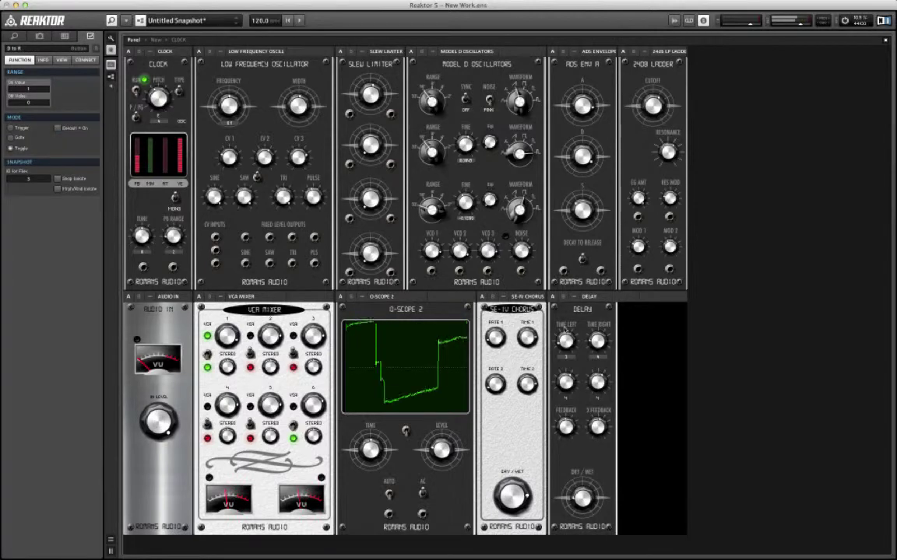
pyautogui.click(583, 497)
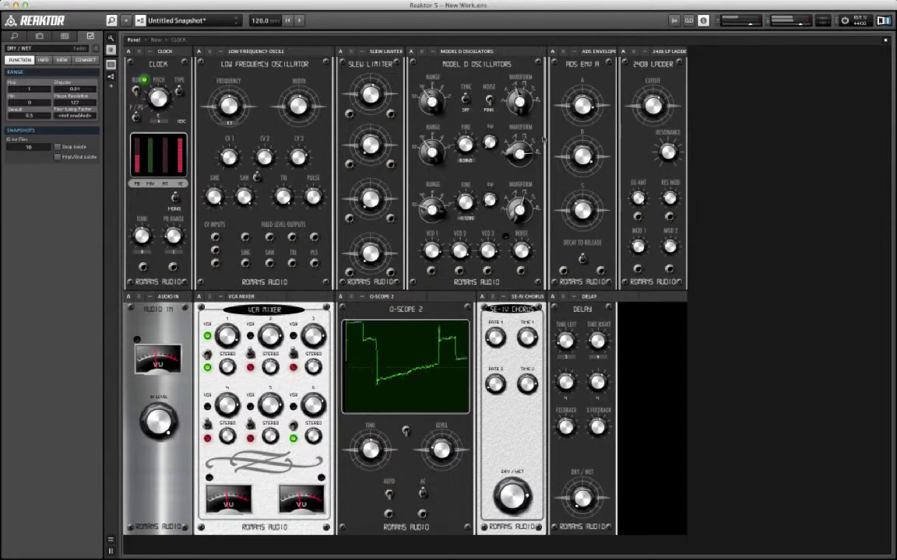
# Step: Insert an AUTO-ARP from the System 63 Beta 2 sequencers and place it between the clock and the LFO on the panel
pyautogui.rightClick(766, 90)
pyautogui.moveTo(794, 118)
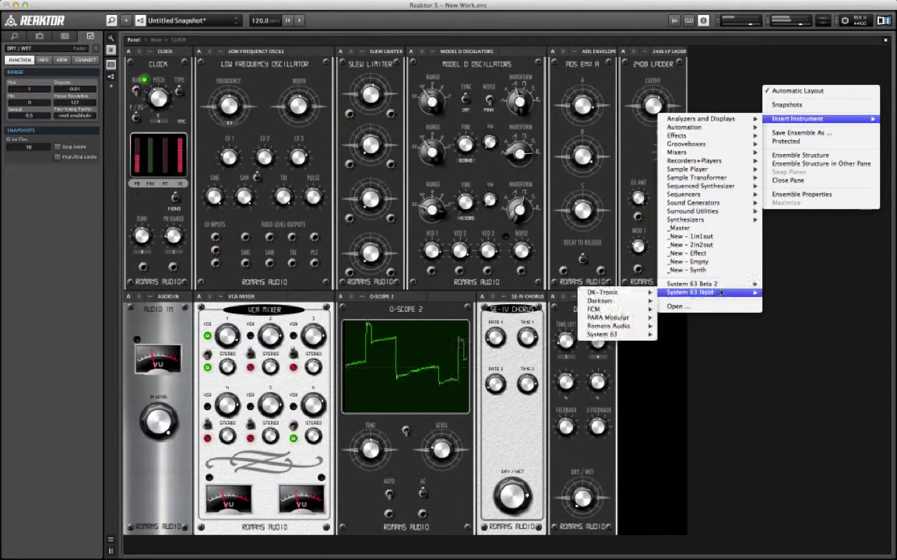
pyautogui.moveTo(724, 285)
pyautogui.moveTo(613, 351)
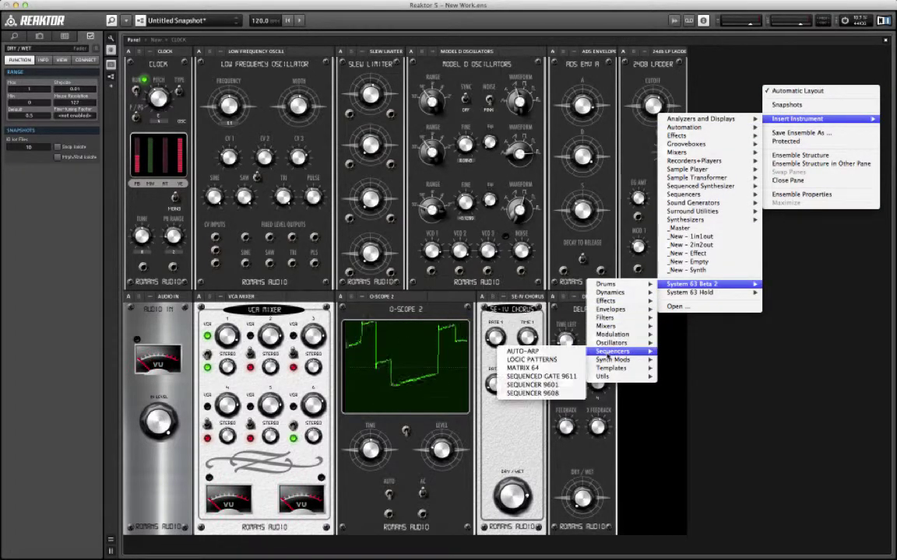
pyautogui.click(543, 352)
pyautogui.moveTo(739, 53); pyautogui.dragTo(241, 56)
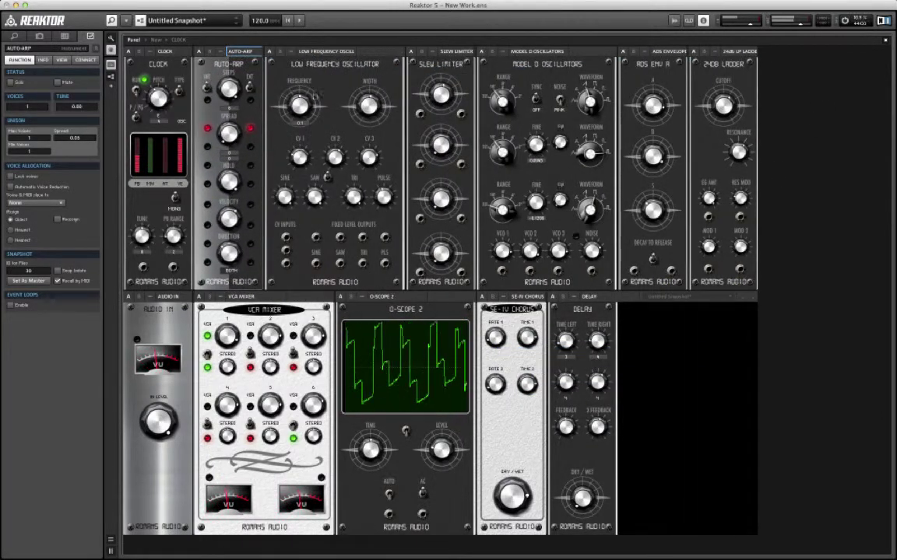
# Step: In the ensemble structure, shift the downstream modules over and place the AUTO-ARP between the clock and the Slew Limiter
pyautogui.doubleClick(822, 126)
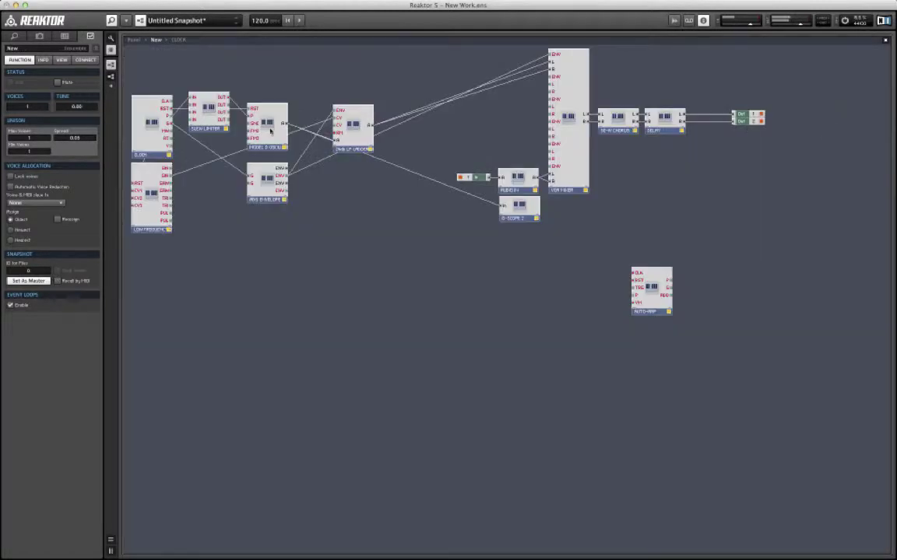
pyautogui.moveTo(651, 288); pyautogui.dragTo(227, 258)
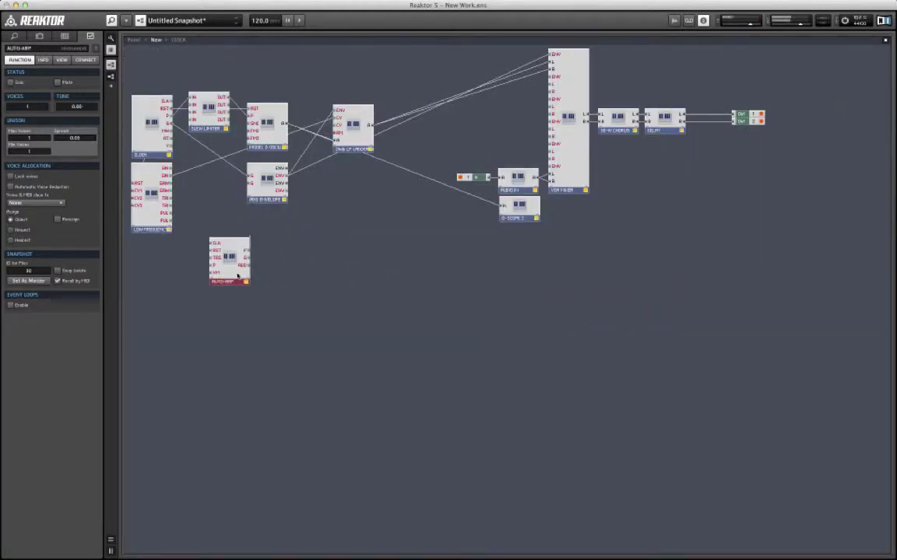
pyautogui.moveTo(200, 72); pyautogui.dragTo(269, 226)
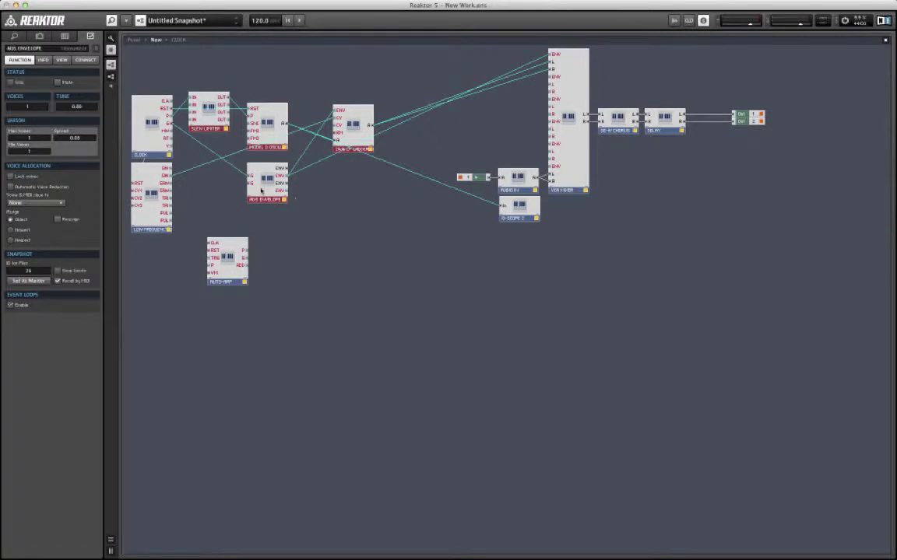
pyautogui.moveTo(262, 188); pyautogui.dragTo(347, 185)
pyautogui.moveTo(215, 272); pyautogui.dragTo(232, 127)
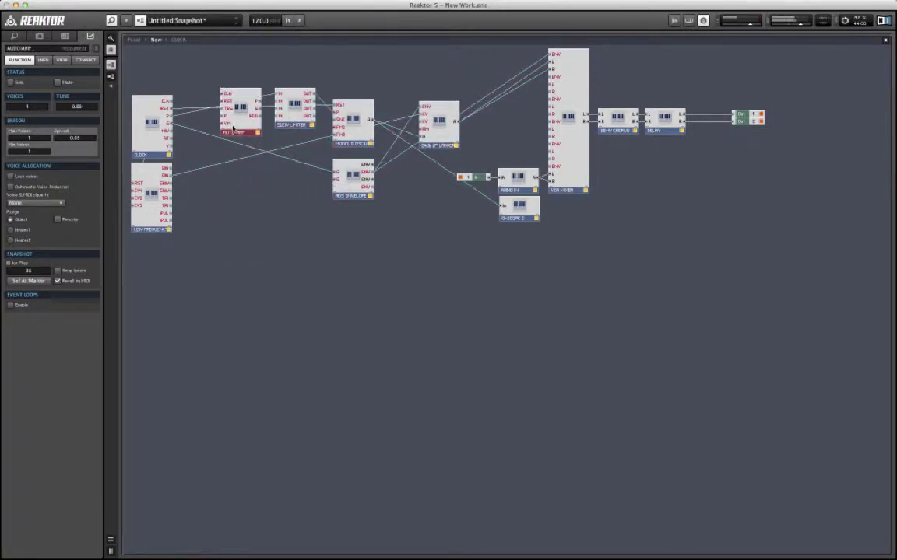
# Step: Insert a CLOCK DIV from the System 63 Beta 2 utilities and place it between the clock and the AUTO-ARP in the structure
pyautogui.rightClick(204, 223)
pyautogui.moveTo(234, 250)
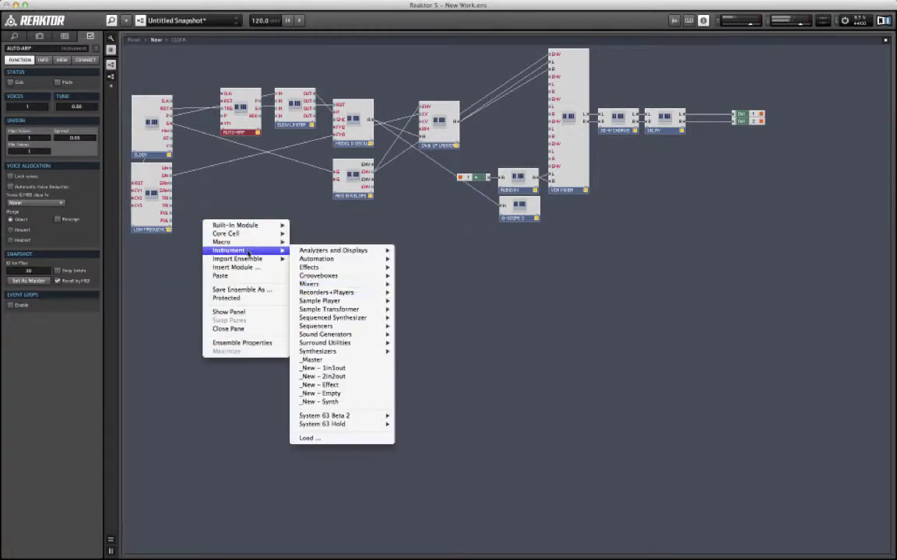
pyautogui.moveTo(377, 322)
pyautogui.moveTo(346, 416)
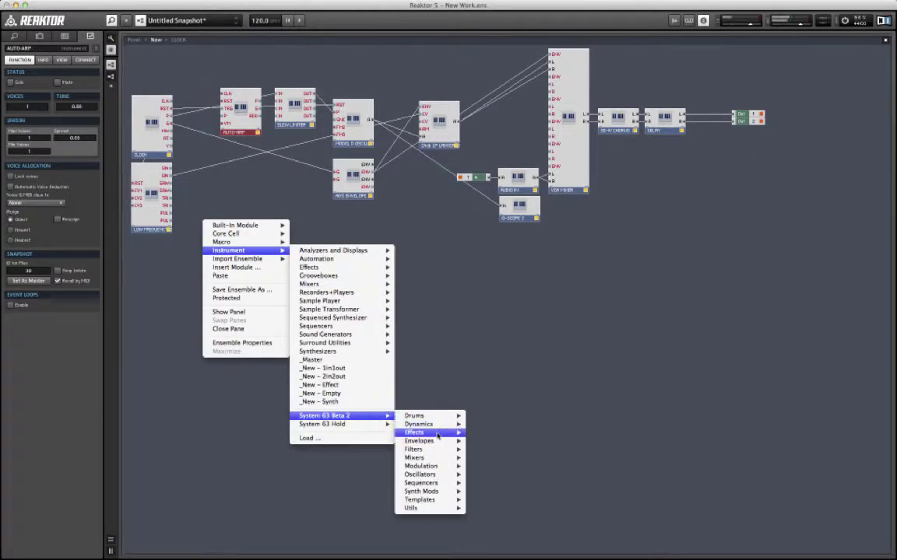
pyautogui.moveTo(437, 434)
pyautogui.moveTo(436, 508)
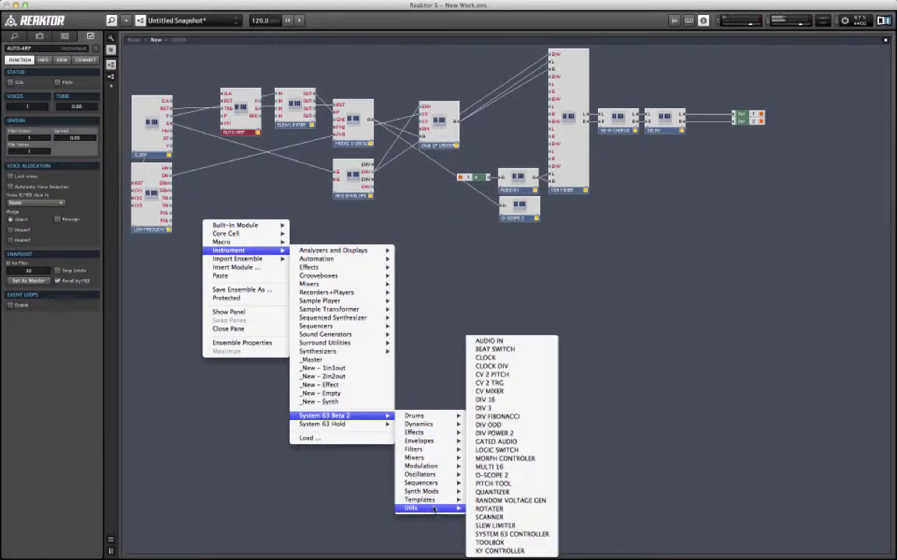
pyautogui.click(513, 366)
pyautogui.moveTo(224, 246); pyautogui.dragTo(194, 111)
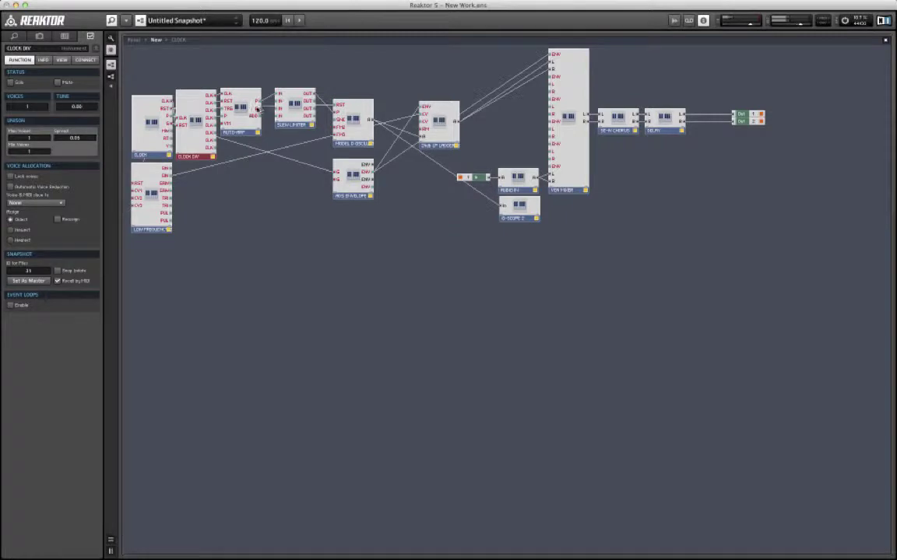
# Step: Patch the AUTO-ARP's gate output to the ADS envelope, and flip the clock's F/PG switch on the panel
pyautogui.moveTo(300, 158); pyautogui.dragTo(335, 171)
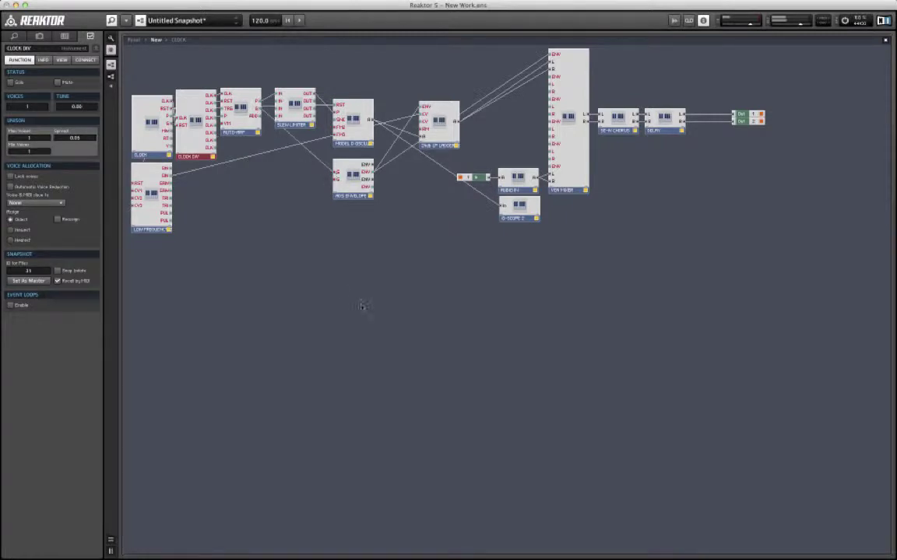
pyautogui.doubleClick(343, 292)
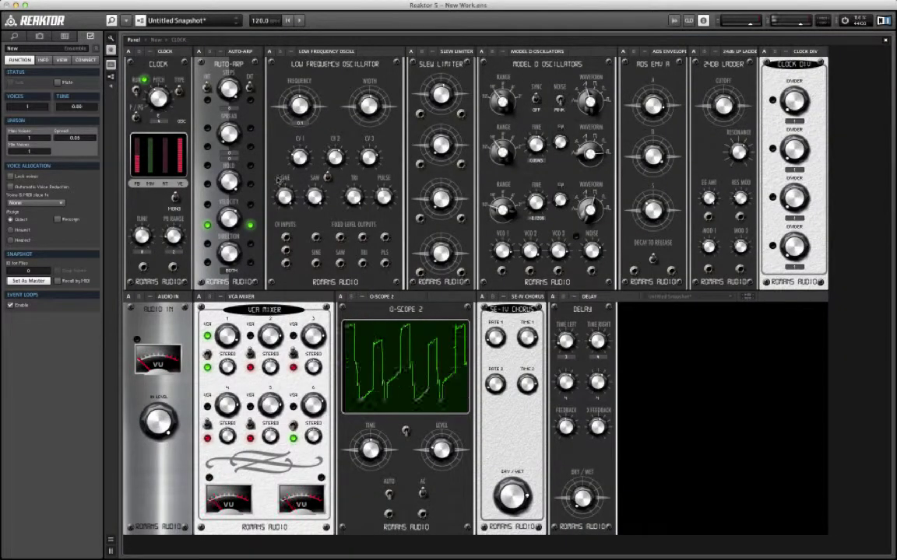
pyautogui.click(135, 117)
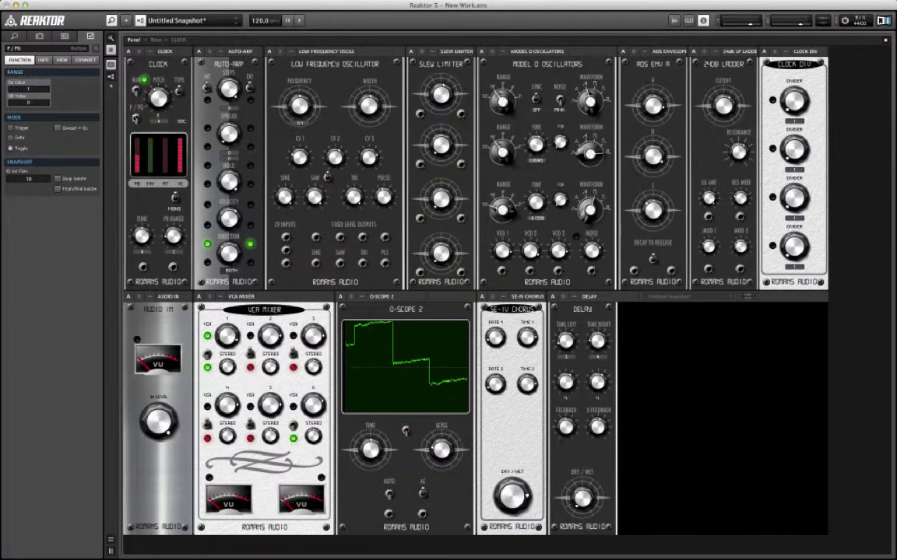
# Step: Move the CLOCK DIV between the clock and AUTO-ARP on the panel, and readjust the ADS envelope's decay and Decay to Release switch
pyautogui.moveTo(804, 53); pyautogui.dragTo(210, 57)
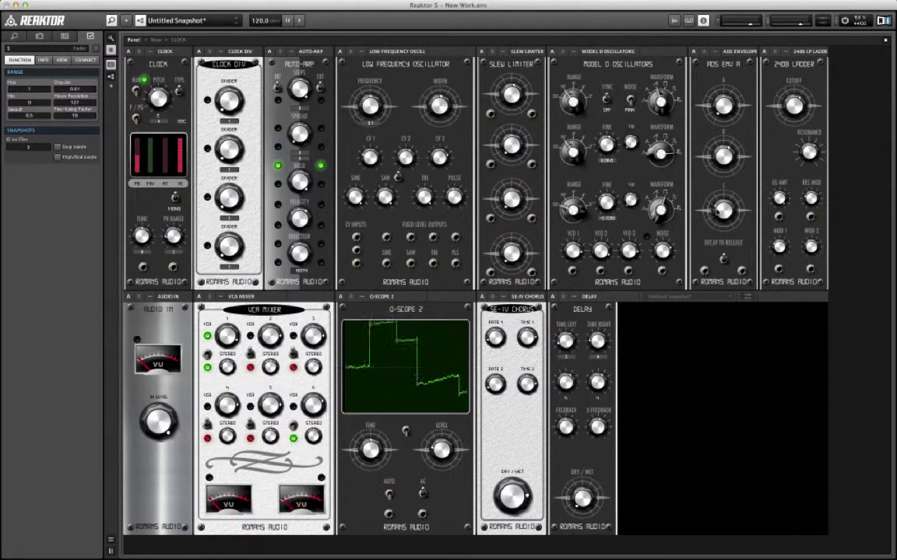
pyautogui.click(723, 261)
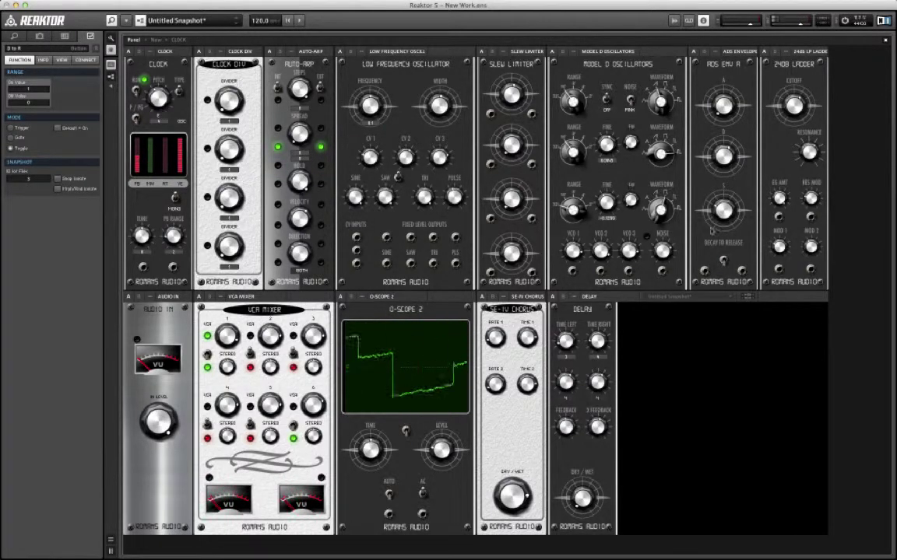
pyautogui.click(723, 156)
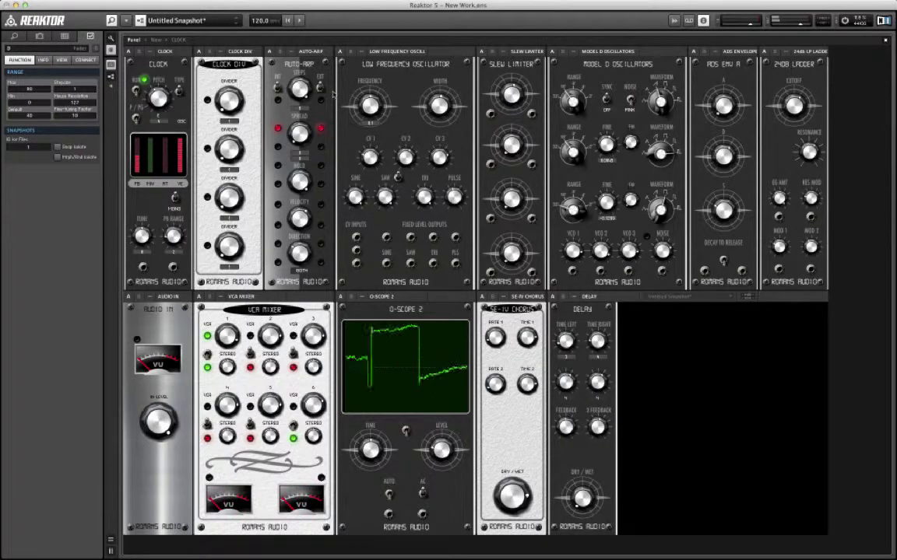
# Step: Adjust the first CLOCK DIV divider and the AUTO-ARP's spread, and readjust the first Slew Limiter
pyautogui.click(228, 100)
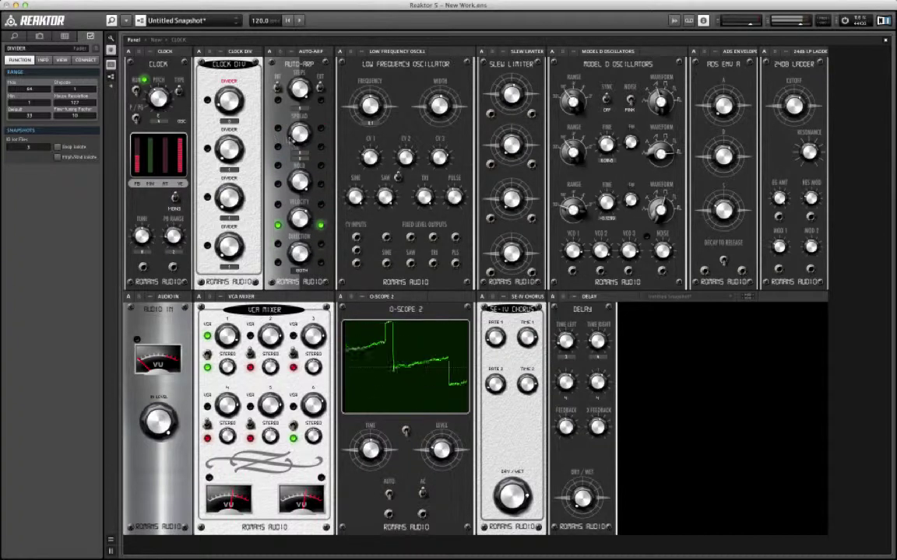
pyautogui.click(298, 133)
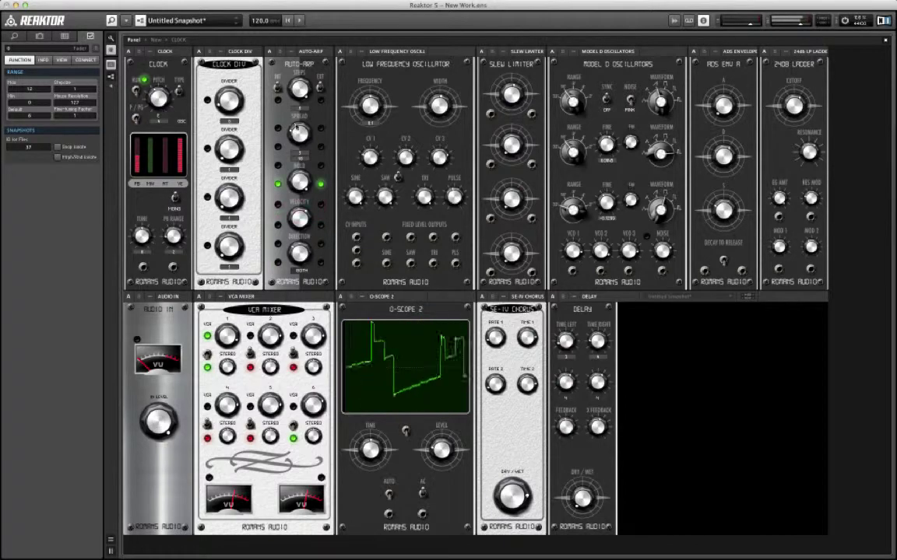
pyautogui.click(511, 97)
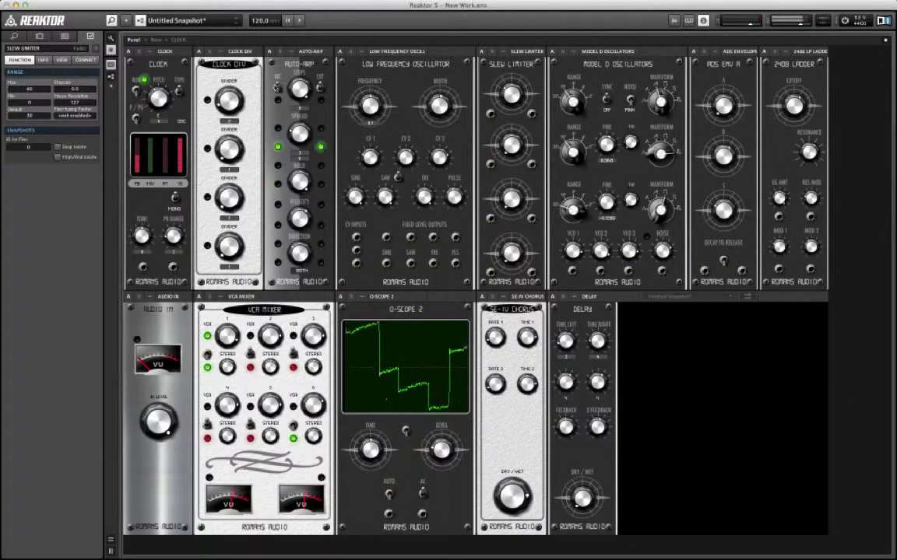
pyautogui.click(277, 88)
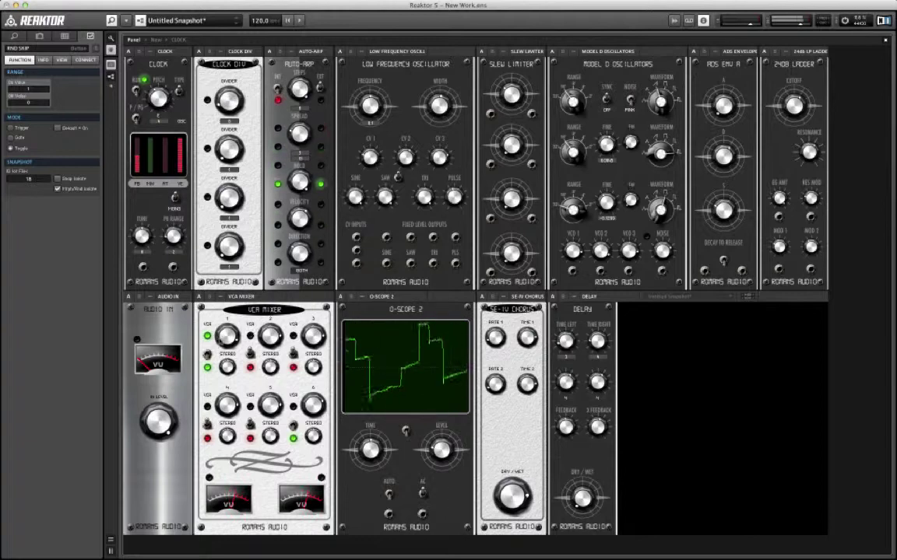
pyautogui.click(223, 343)
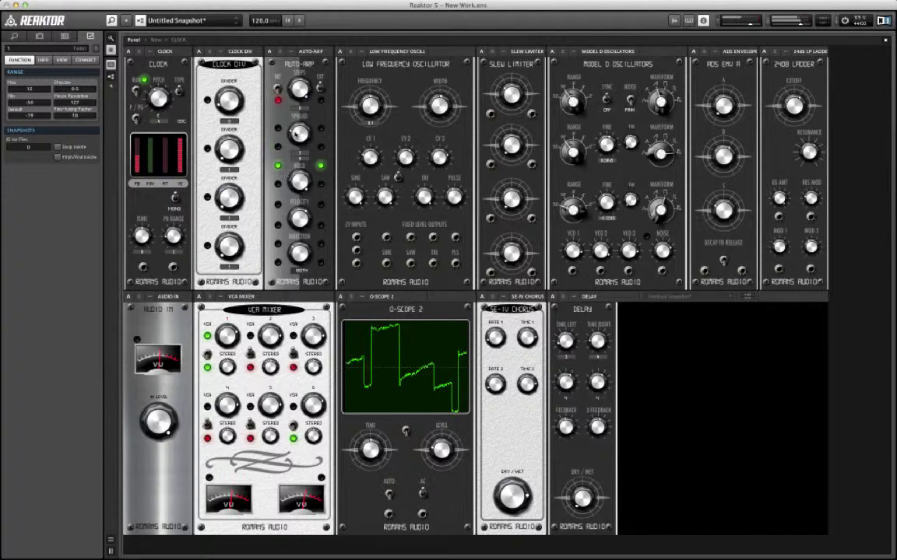
pyautogui.click(296, 134)
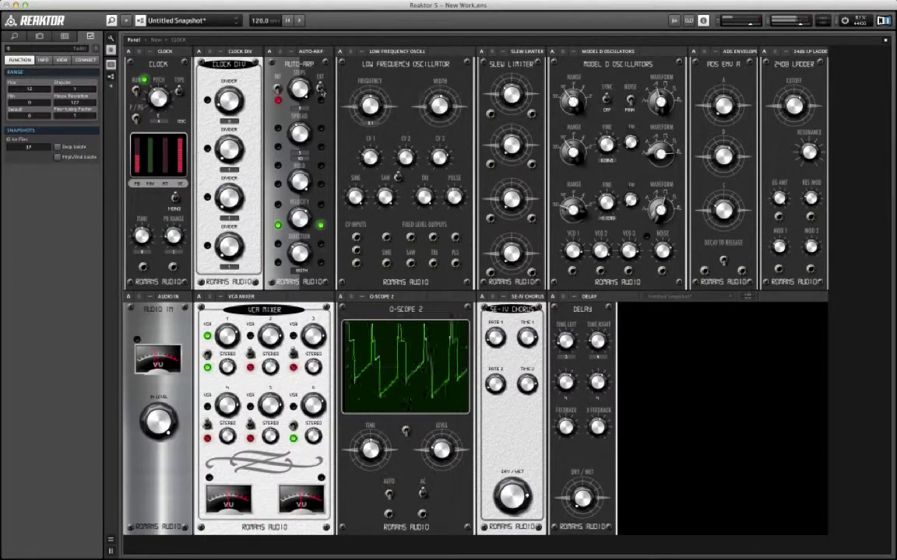
# Step: Adjust the AUTO-ARP's steps and velocity, and set its direction to RND 2
pyautogui.click(300, 88)
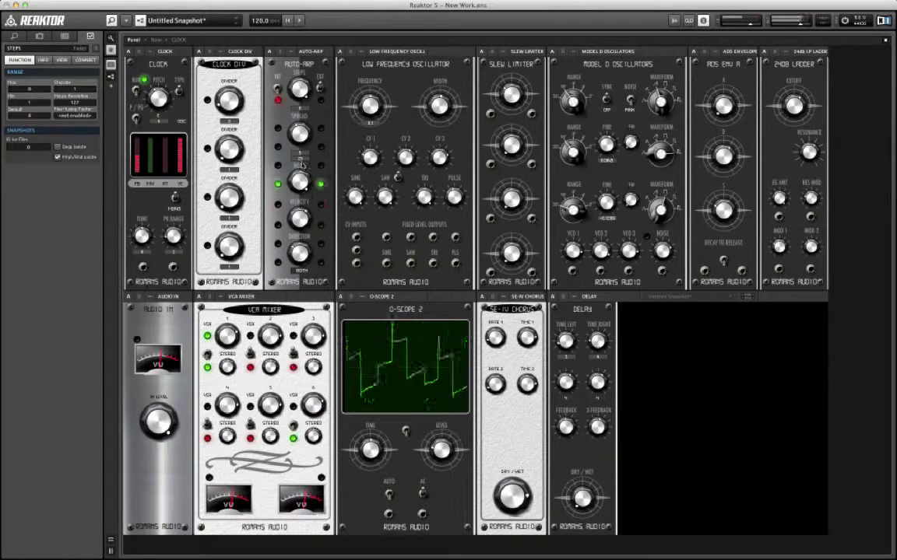
pyautogui.click(290, 195)
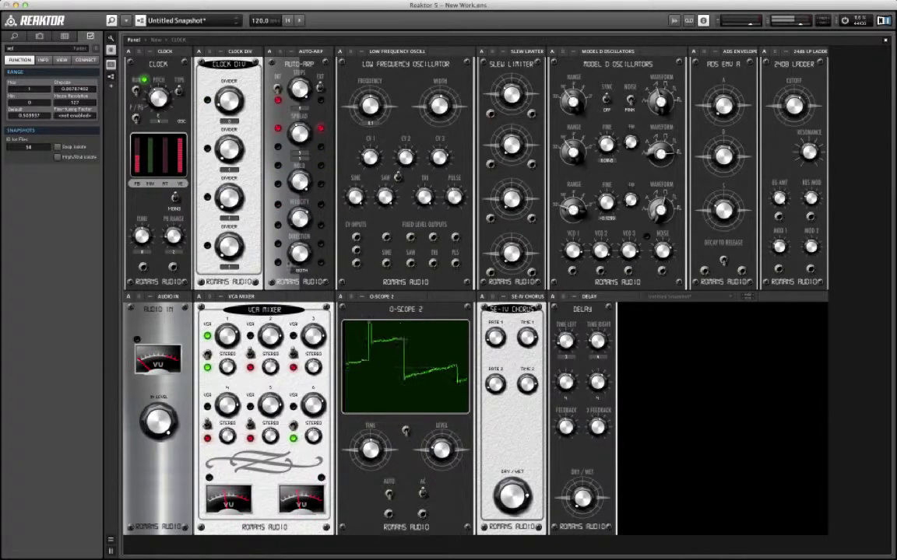
pyautogui.click(290, 253)
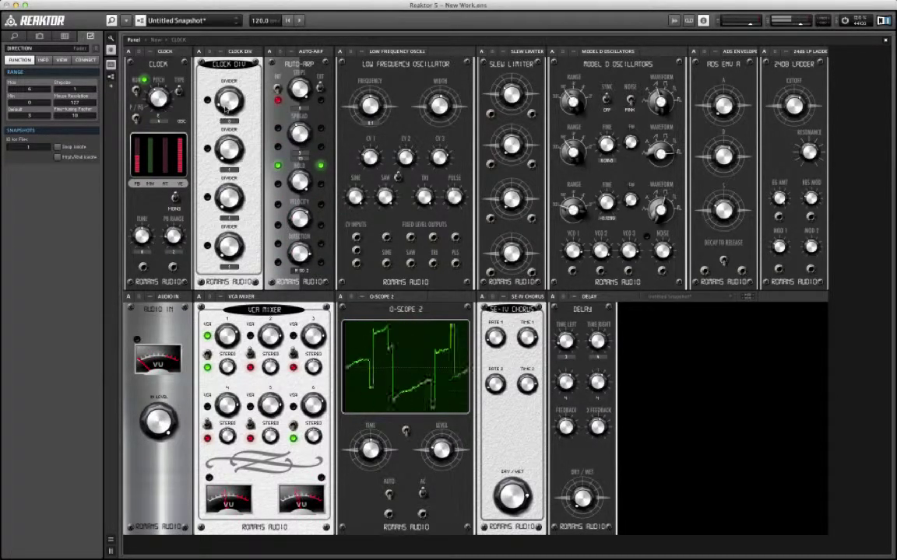
# Step: Raise the first CLOCK DIV divider and readjust the first Slew Limiter
pyautogui.click(227, 101)
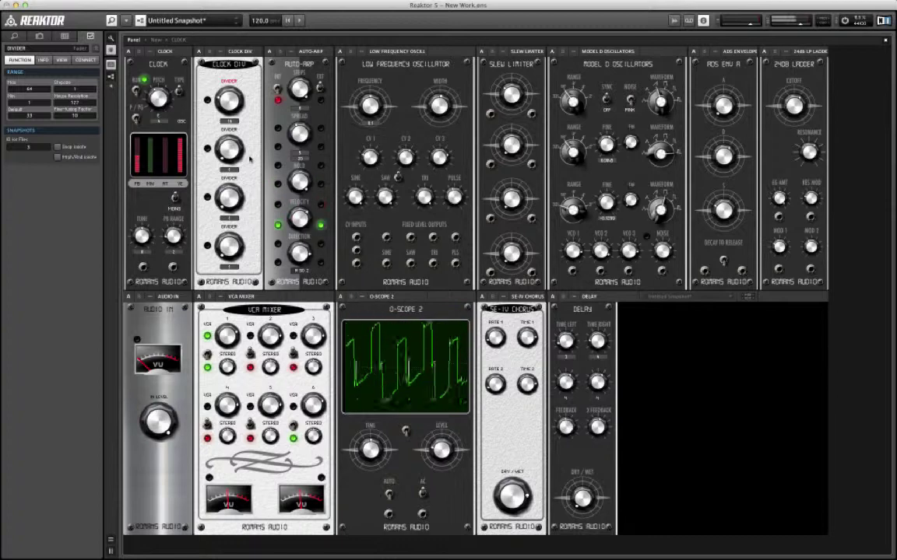
pyautogui.click(510, 95)
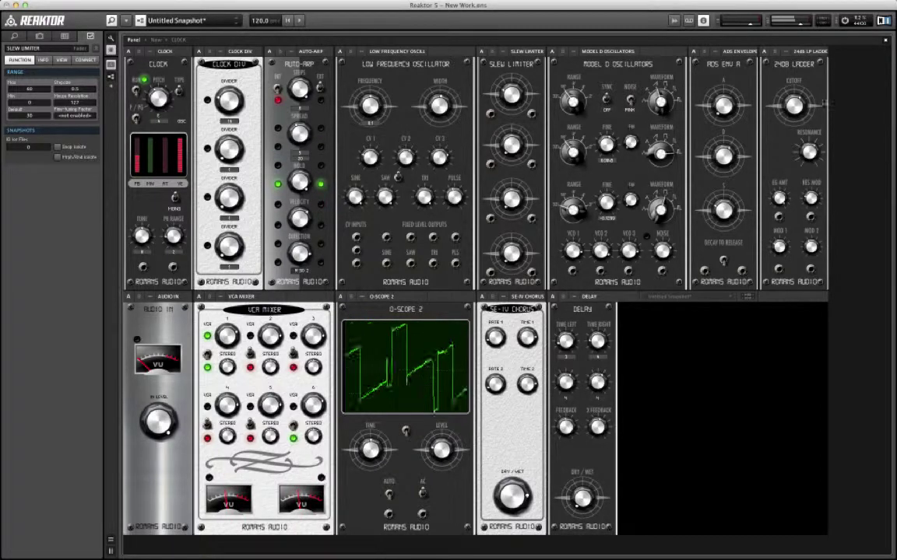
# Step: Readjust the ladder filter's cutoff and Mod 1 amount, and toggle the clock's Run switch
pyautogui.click(786, 113)
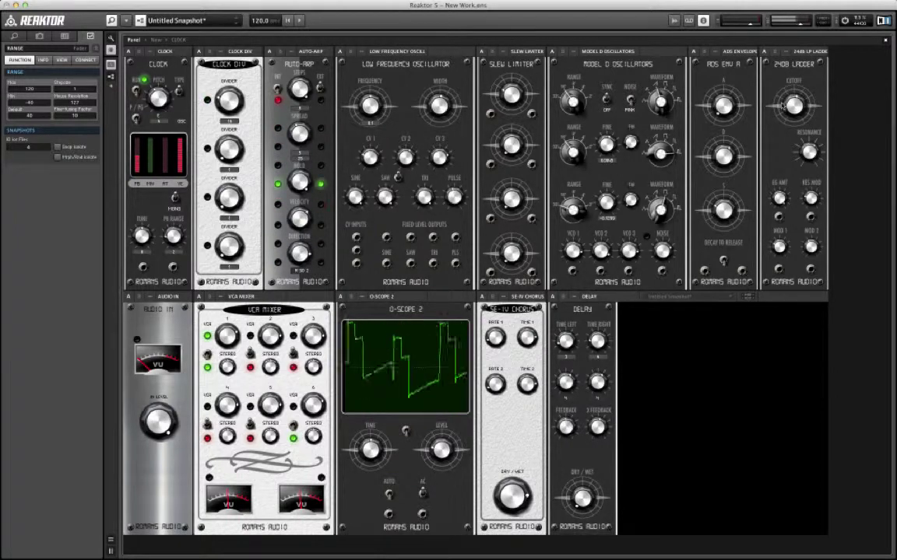
pyautogui.click(771, 231)
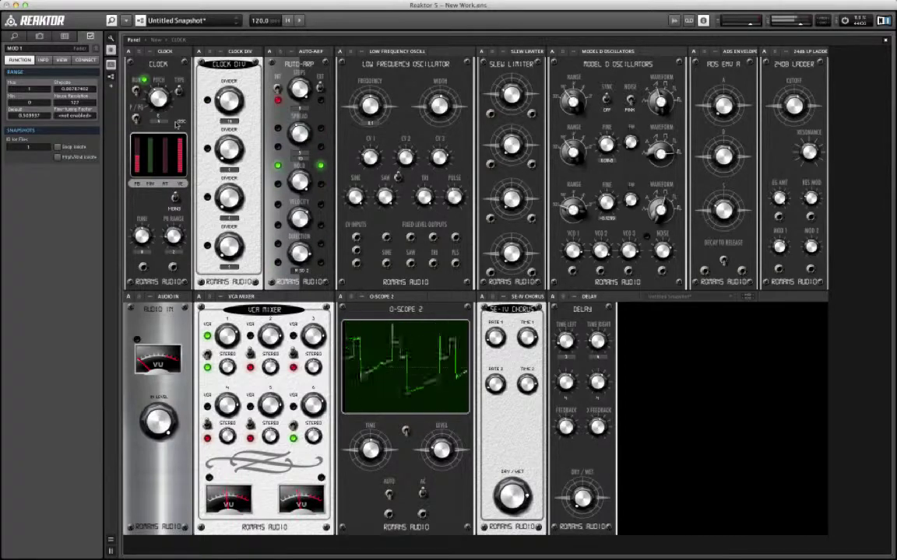
pyautogui.click(142, 79)
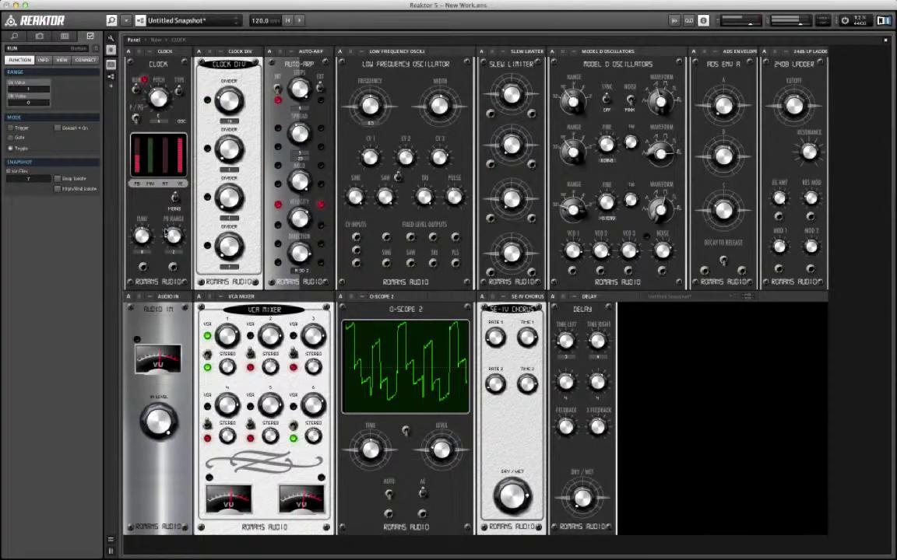